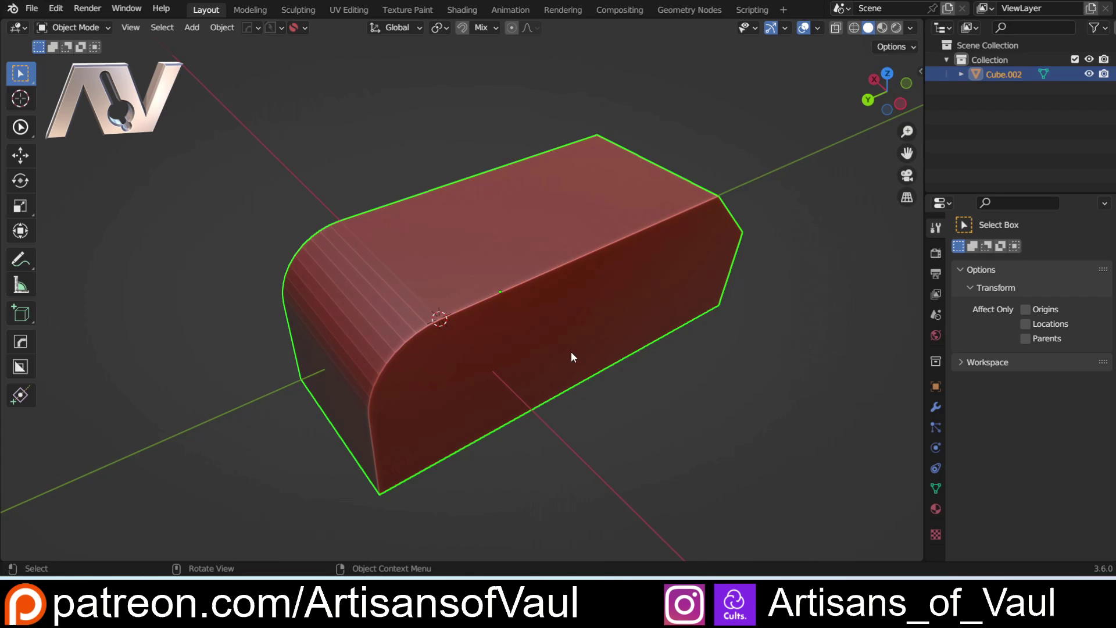
# Step: In Edit Mode, sink a top face beside the rounded end inward with Extrude Manifold
pyautogui.press('Tab')
pyautogui.click(664, 348)
pyautogui.hotkey('alt', 'a')
pyautogui.moveTo(566, 393); pyautogui.dragTo(487, 380, button='middle')
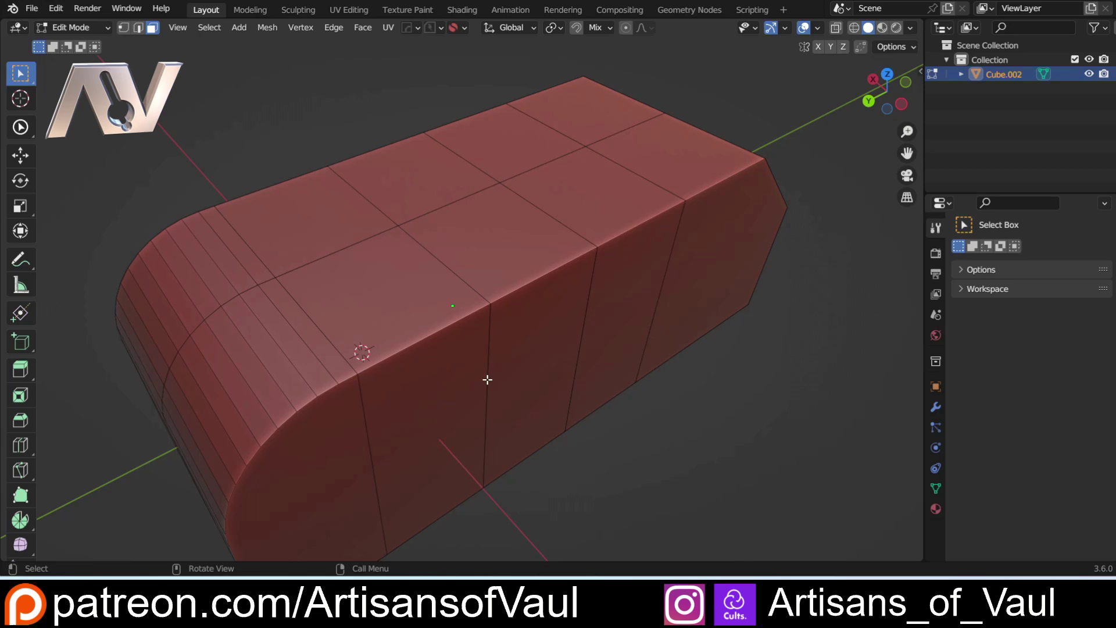
pyautogui.click(383, 296)
pyautogui.keyDown('shift'); pyautogui.moveTo(382, 296); pyautogui.dragTo(450, 265, button='middle'); pyautogui.keyUp('shift')
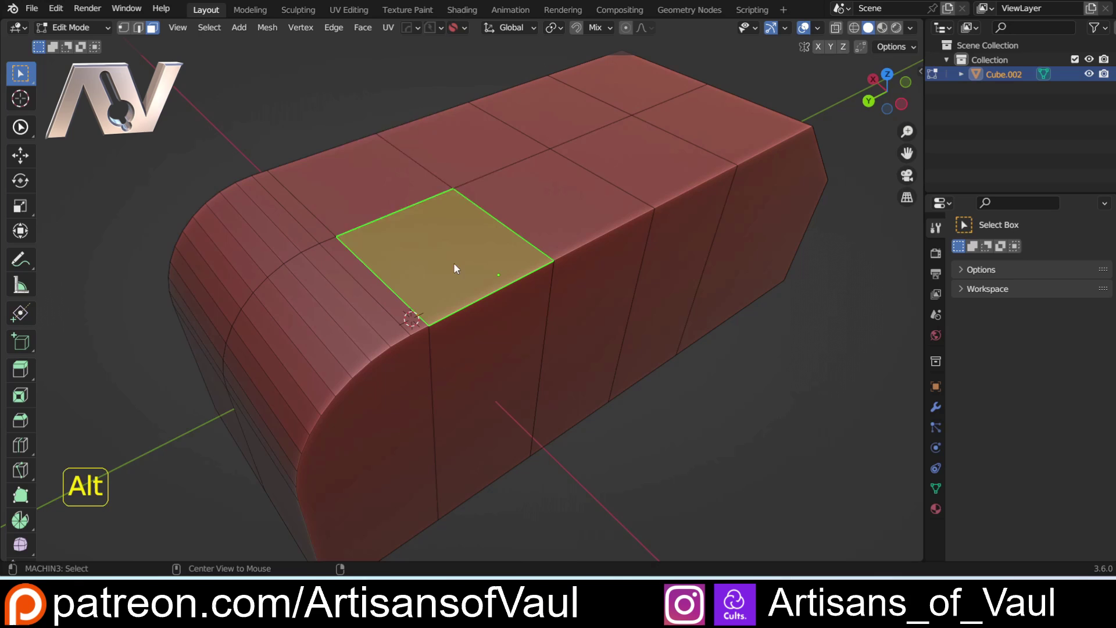
pyautogui.hotkey('alt', 'e')
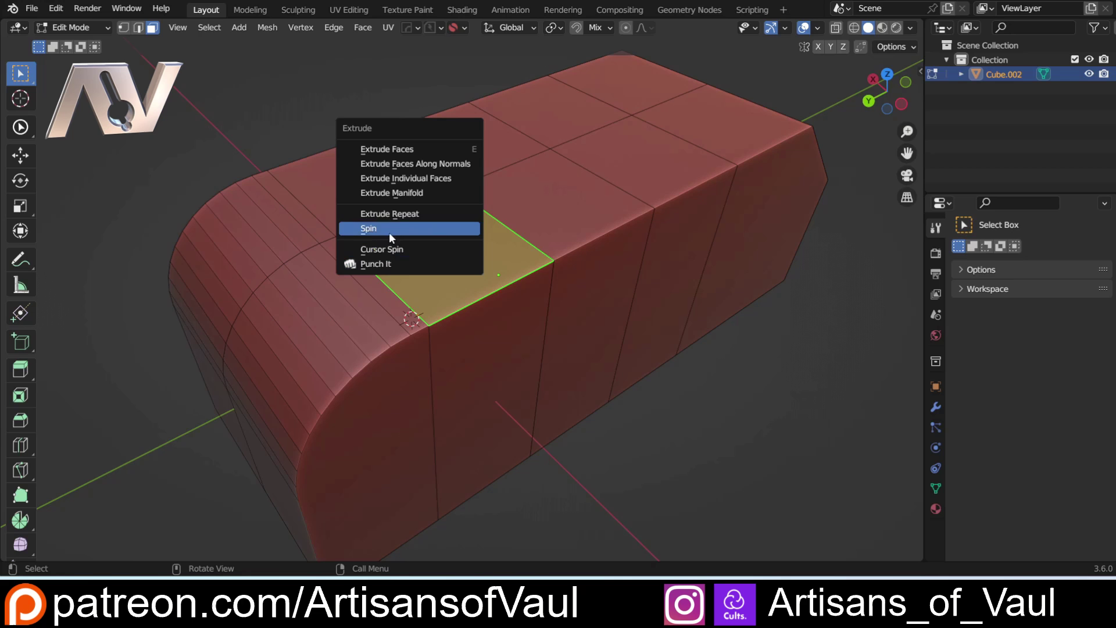
pyautogui.click(404, 193)
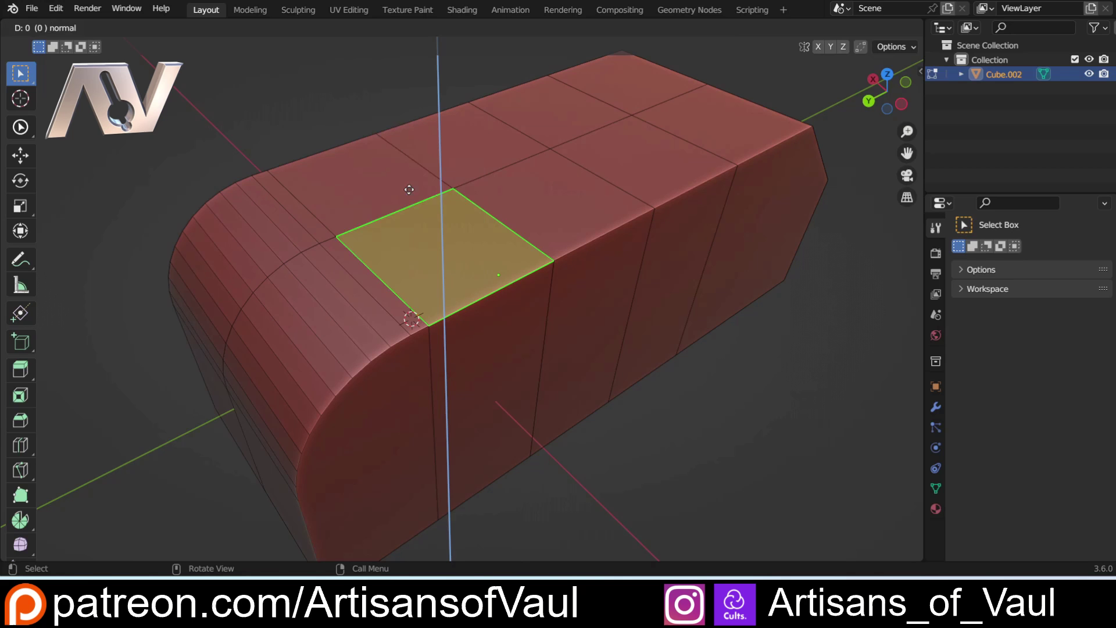
pyautogui.click(418, 302)
# Step: Punch a second top face further right down into the block with Punch It
pyautogui.moveTo(476, 323); pyautogui.dragTo(421, 323, button='middle')
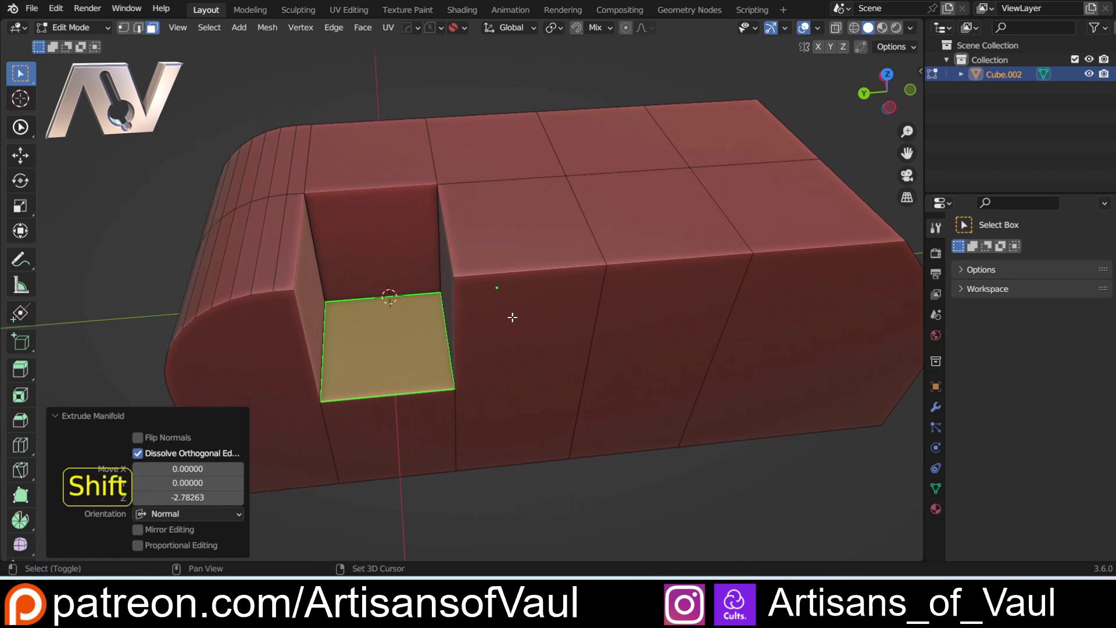
pyautogui.keyDown('shift'); pyautogui.moveTo(511, 317); pyautogui.dragTo(528, 232, button='middle'); pyautogui.keyUp('shift')
pyautogui.click(541, 230)
pyautogui.hotkey('alt', 'e')
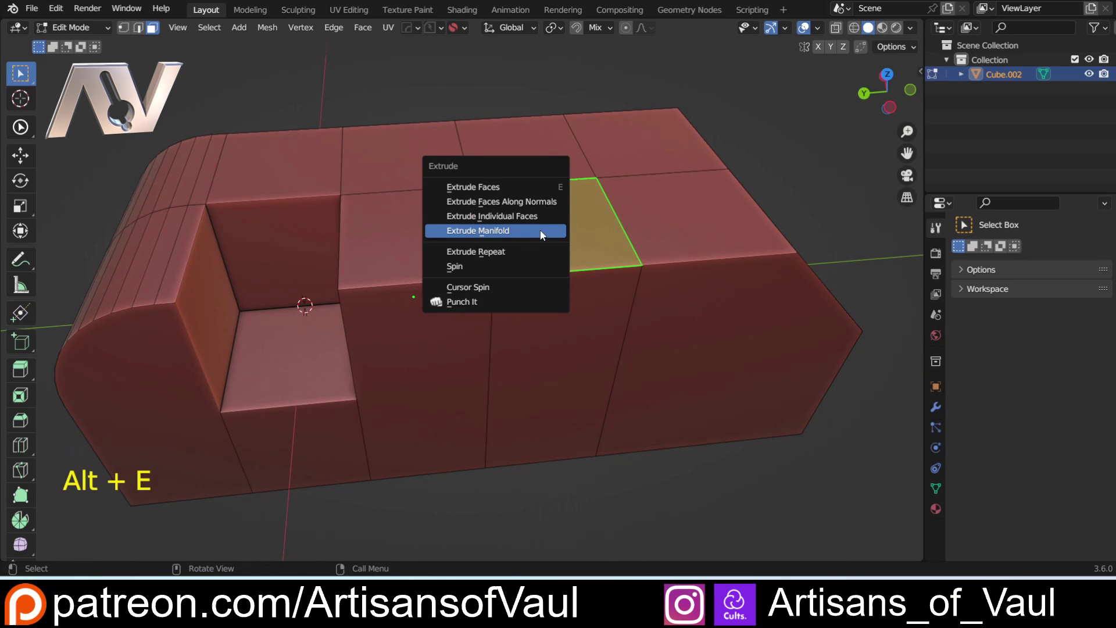
pyautogui.click(505, 301)
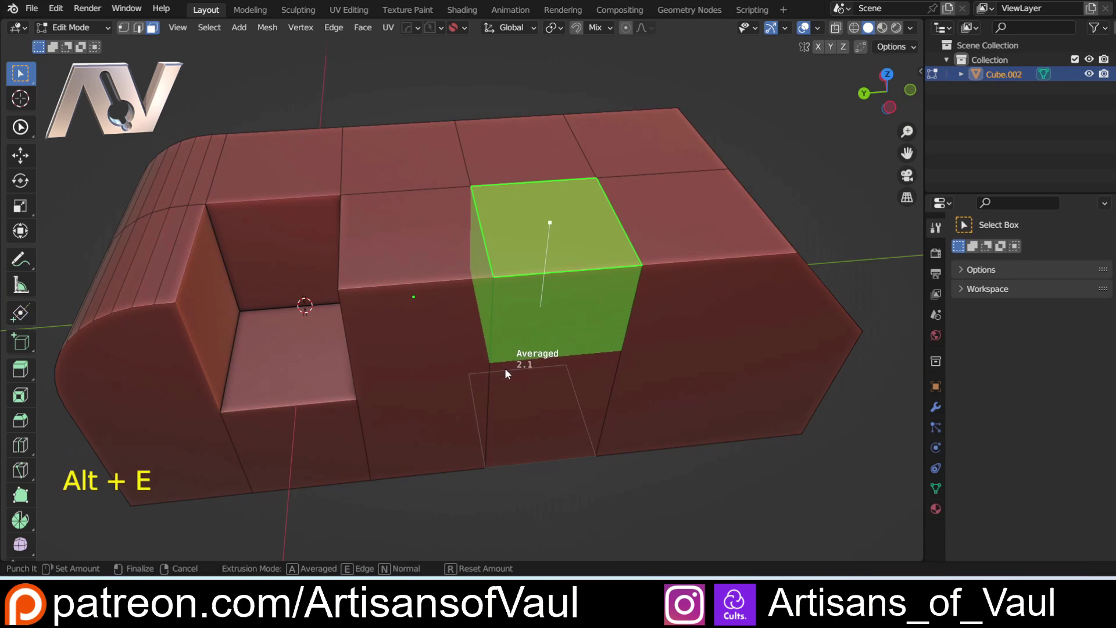
pyautogui.click(505, 407)
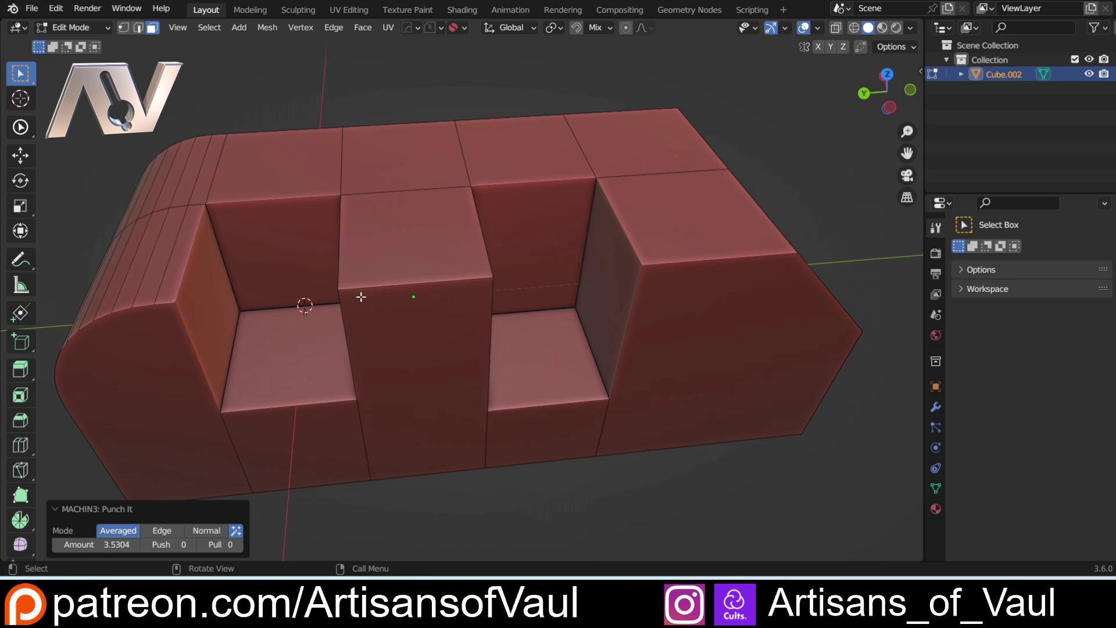
pyautogui.moveTo(361, 296); pyautogui.dragTo(367, 240, button='middle')
# Step: Undo the notches, trial a deep Extrude Manifold on the top face, then undo it
pyautogui.hotkey('ctrl', 'z')
pyautogui.hotkey('ctrl', 'z')
pyautogui.hotkey('ctrl', 'z')
pyautogui.hotkey('alt', 'e')
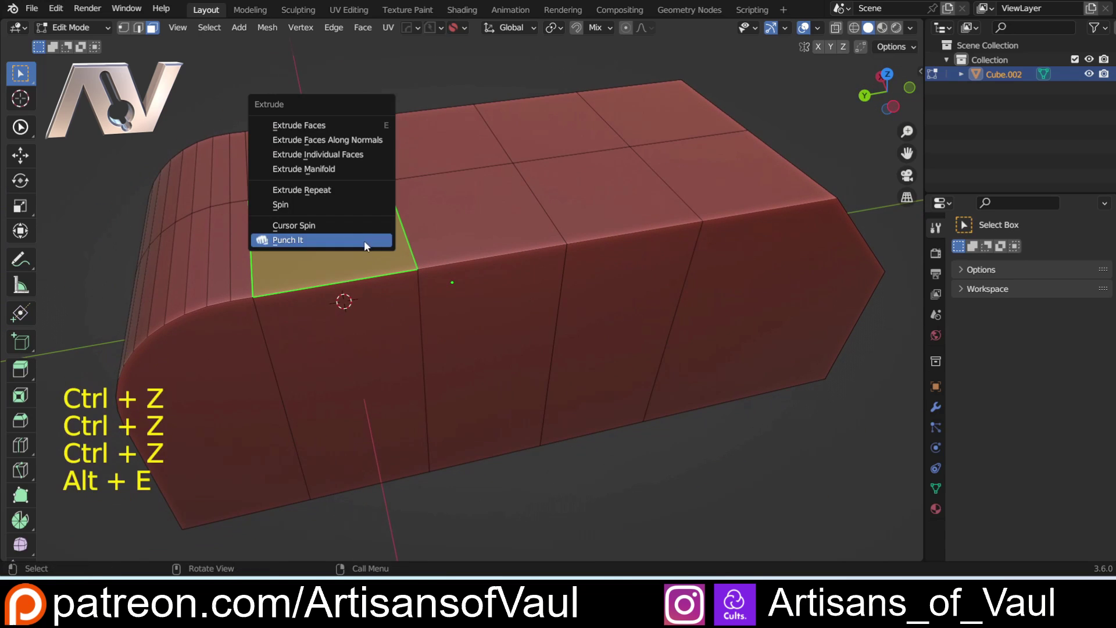
pyautogui.click(338, 169)
pyautogui.click(366, 424)
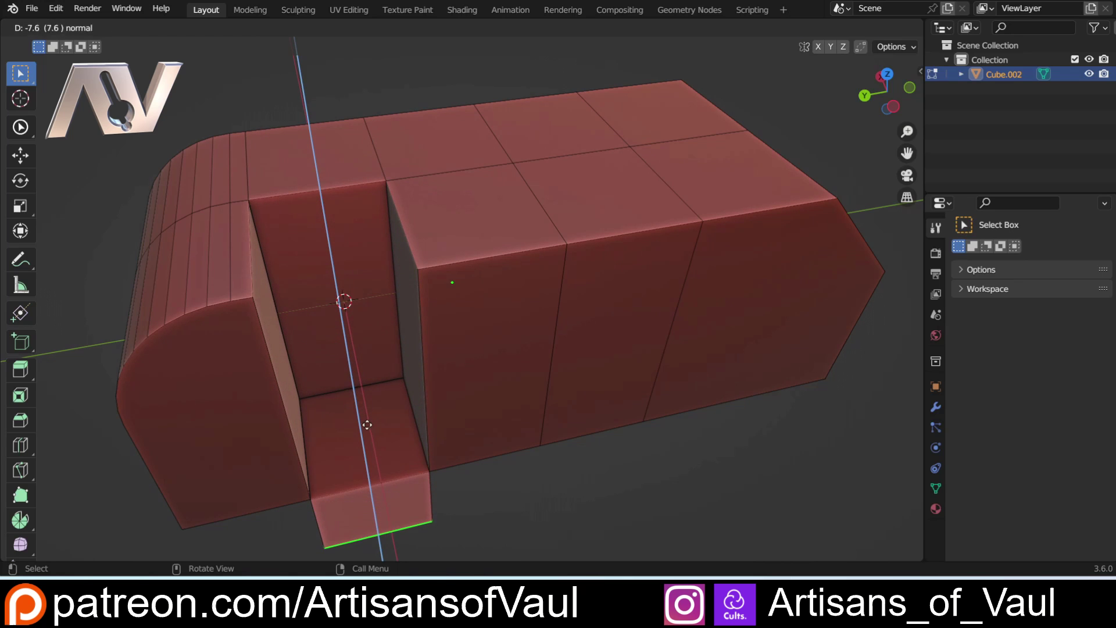
pyautogui.moveTo(374, 428); pyautogui.dragTo(320, 356, button='middle')
pyautogui.click(525, 131)
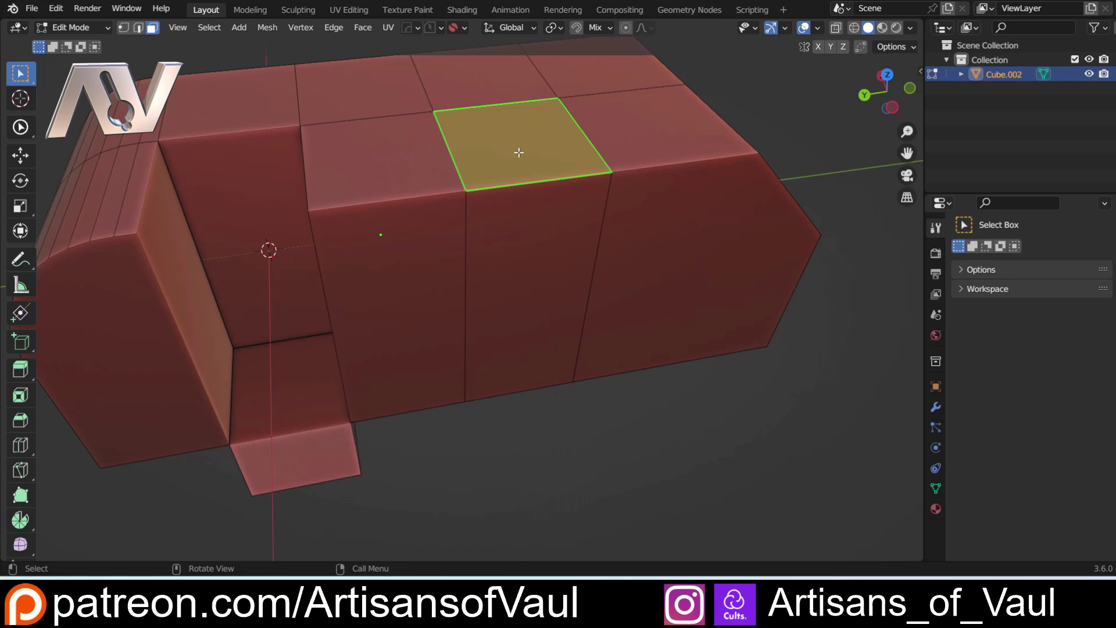
pyautogui.hotkey('alt', 'a')
pyautogui.moveTo(281, 411); pyautogui.dragTo(511, 230, button='middle')
pyautogui.hotkey('ctrl', 'z')
pyautogui.hotkey('ctrl', 'z')
pyautogui.hotkey('ctrl', 'z')
pyautogui.hotkey('ctrl', 'z')
# Step: Punch a middle top face through the block's full height at amount 6.7969
pyautogui.click(511, 231)
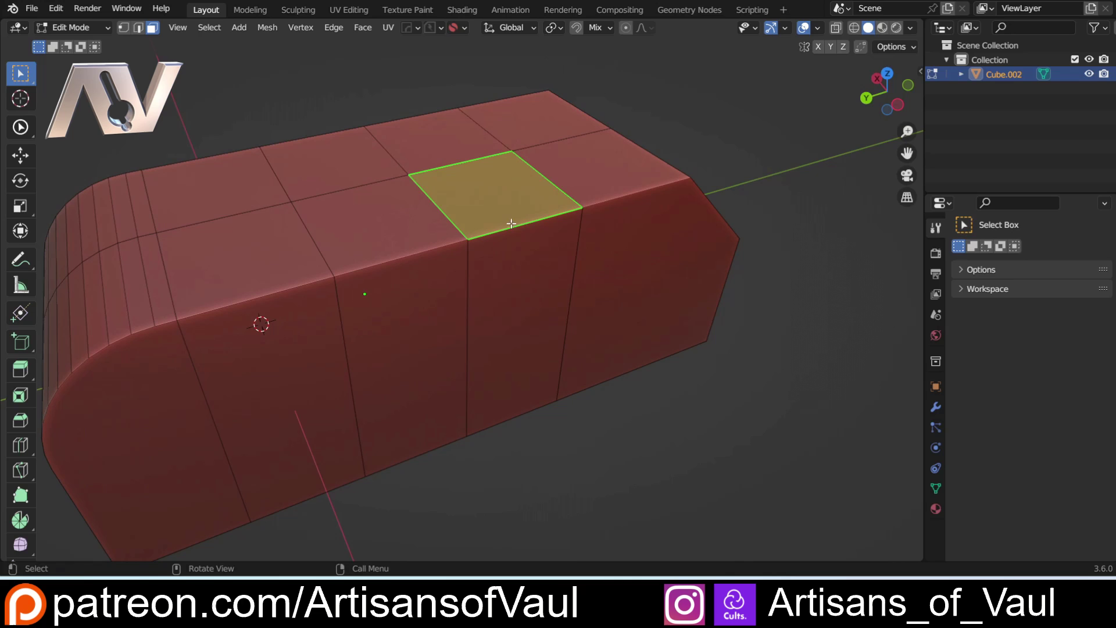
pyautogui.hotkey('alt', 'e')
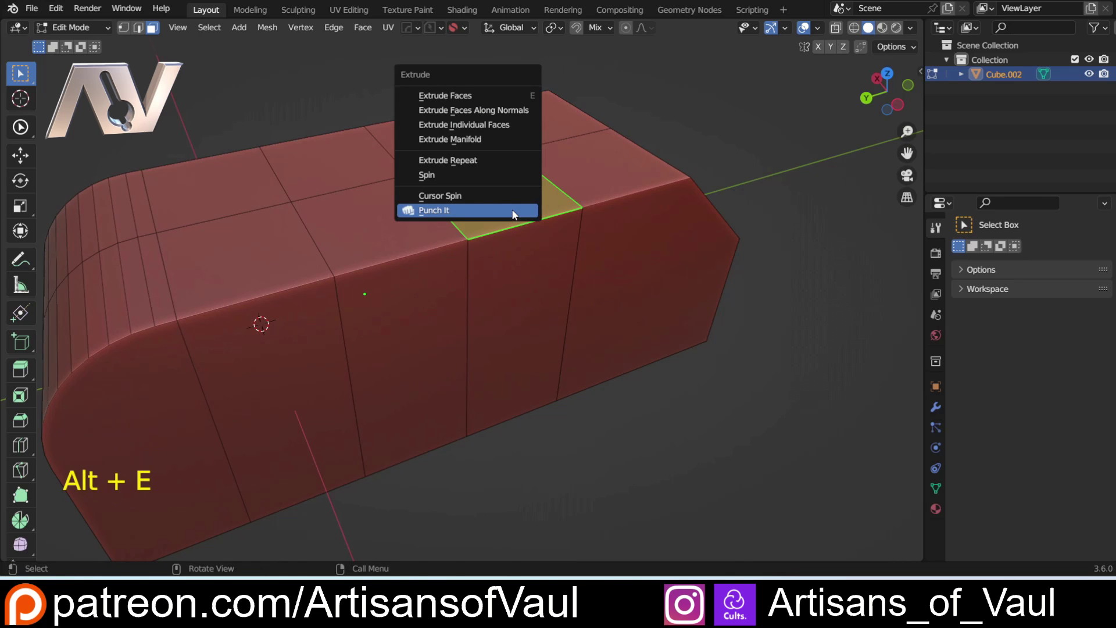
pyautogui.click(511, 208)
pyautogui.moveTo(507, 332); pyautogui.dragTo(508, 419, button='middle')
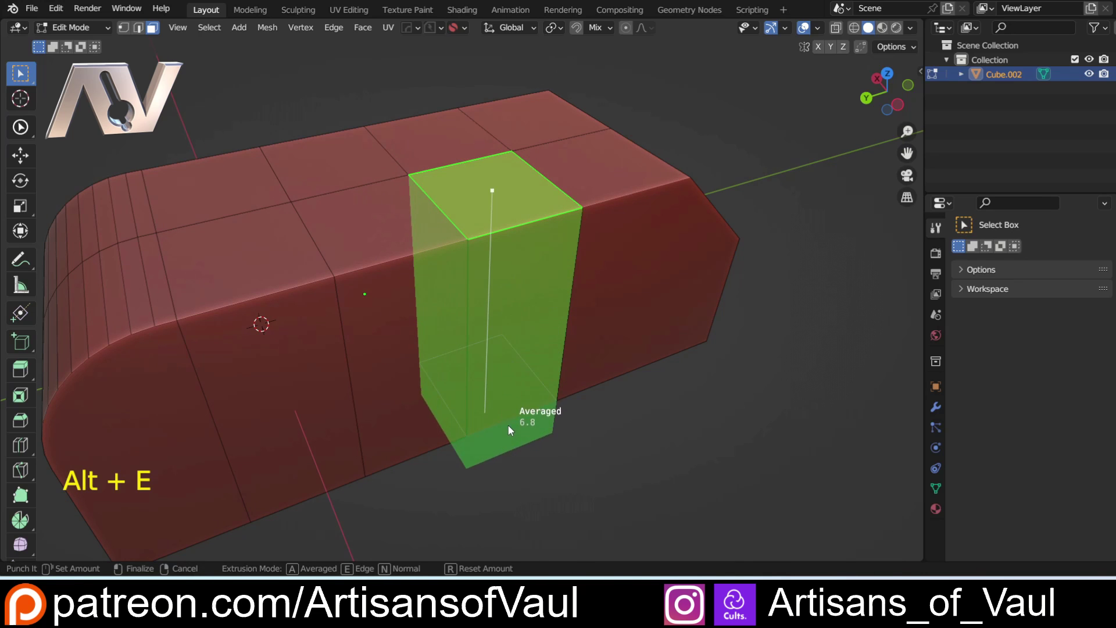
pyautogui.click(508, 424)
pyautogui.scroll(-3, 511, 395)
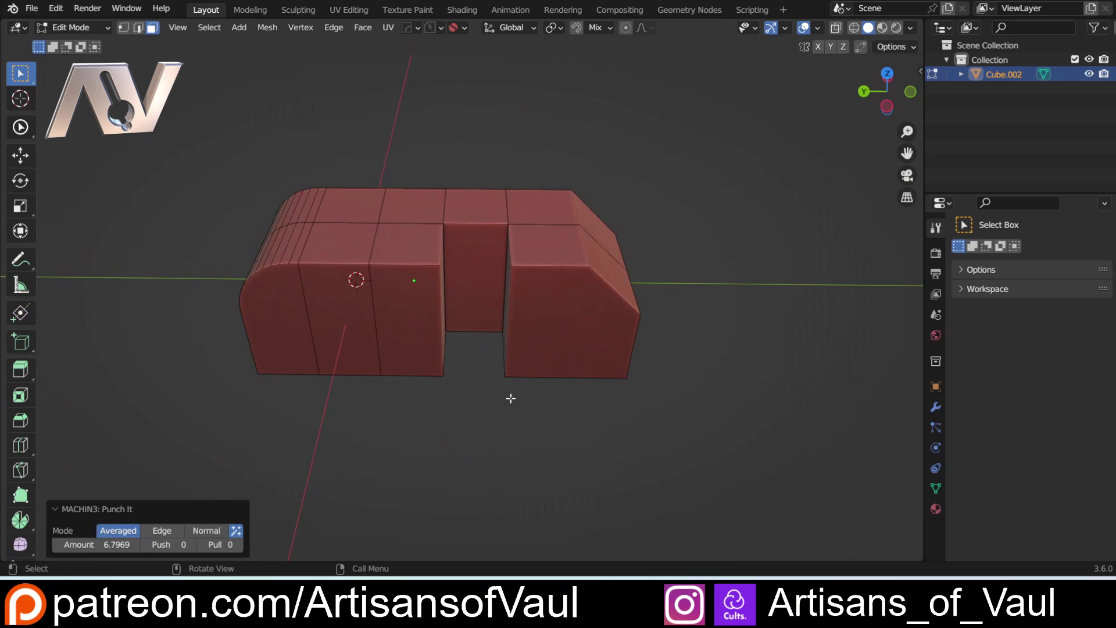
pyautogui.moveTo(511, 393); pyautogui.dragTo(541, 356, button='middle')
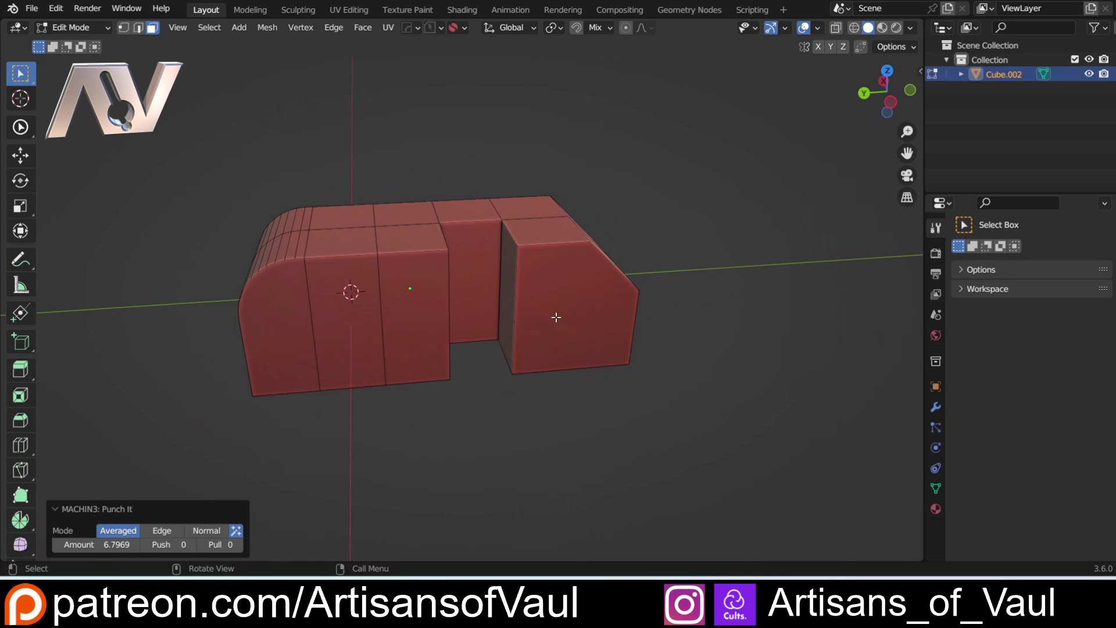
# Step: Undo the slot, trial an Extrude Manifold inward on the chamfer face, then undo it
pyautogui.hotkey('ctrl', 'z')
pyautogui.keyDown('shift'); pyautogui.moveTo(556, 317); pyautogui.dragTo(512, 308, button='middle'); pyautogui.keyUp('shift')
pyautogui.scroll(3, 381, 312)
pyautogui.click(520, 283)
pyautogui.hotkey('alt', 'e')
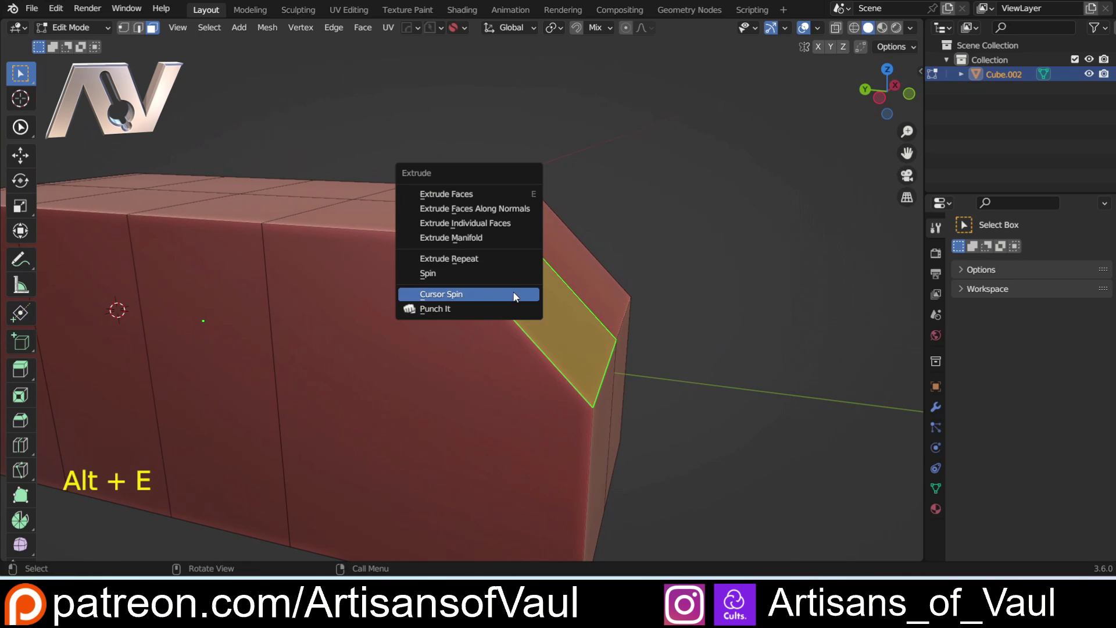
pyautogui.click(505, 238)
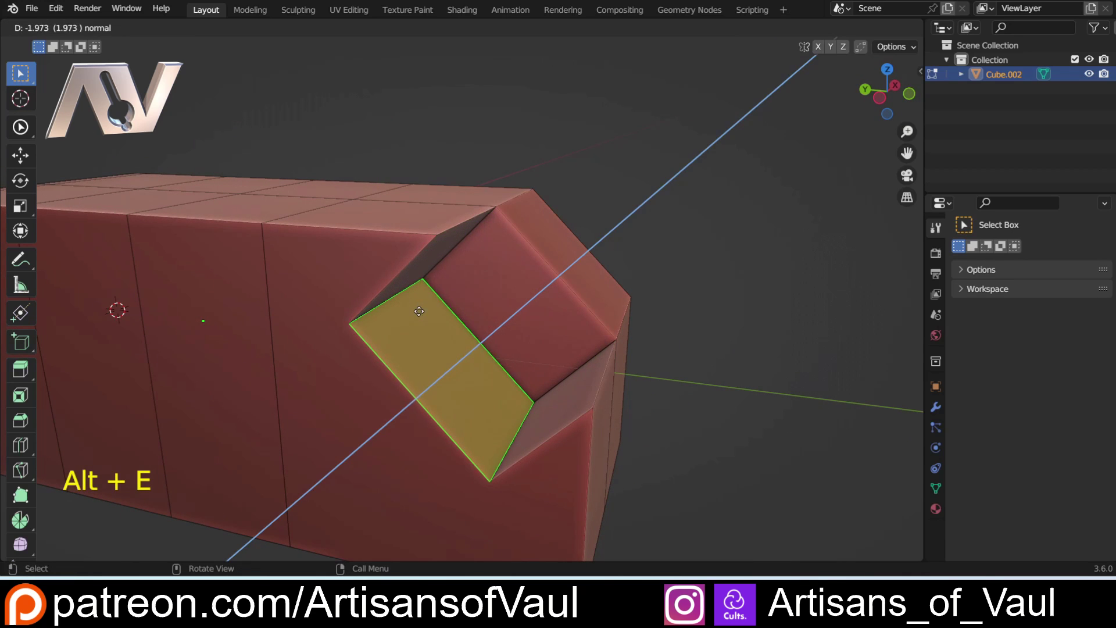
pyautogui.click(402, 317)
pyautogui.scroll(-4, 415, 341)
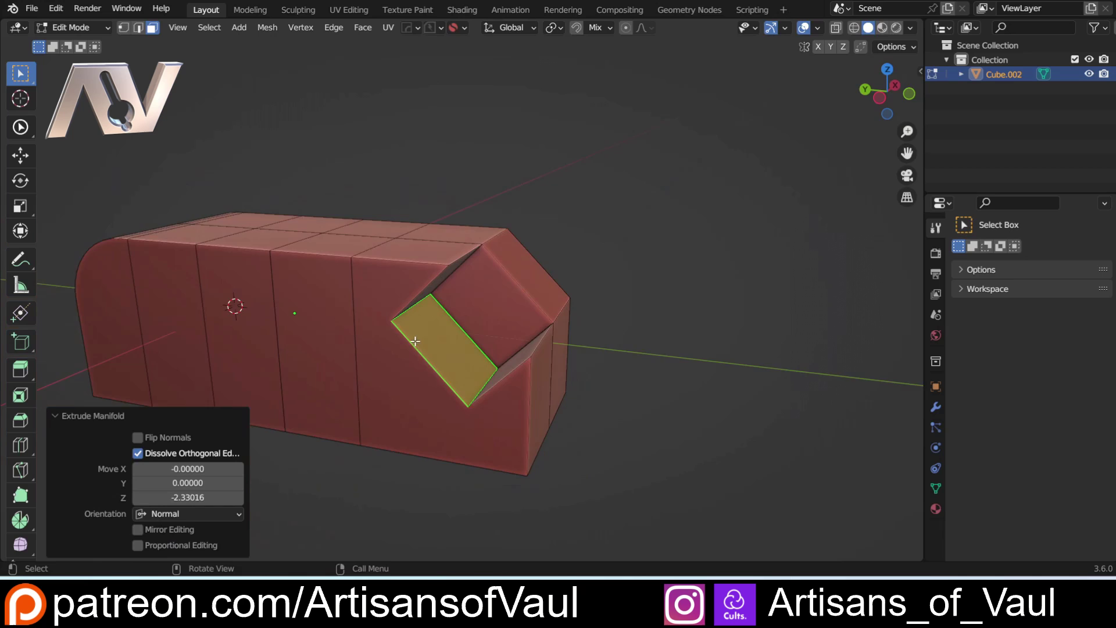
pyautogui.moveTo(415, 341)
pyautogui.mouseDown(button='middle')
pyautogui.moveTo(499, 292)
pyautogui.moveTo(275, 345)
pyautogui.moveTo(403, 337)
pyautogui.mouseUp(button='middle')
pyautogui.hotkey('ctrl', 'z')
pyautogui.scroll(6, 429, 296)
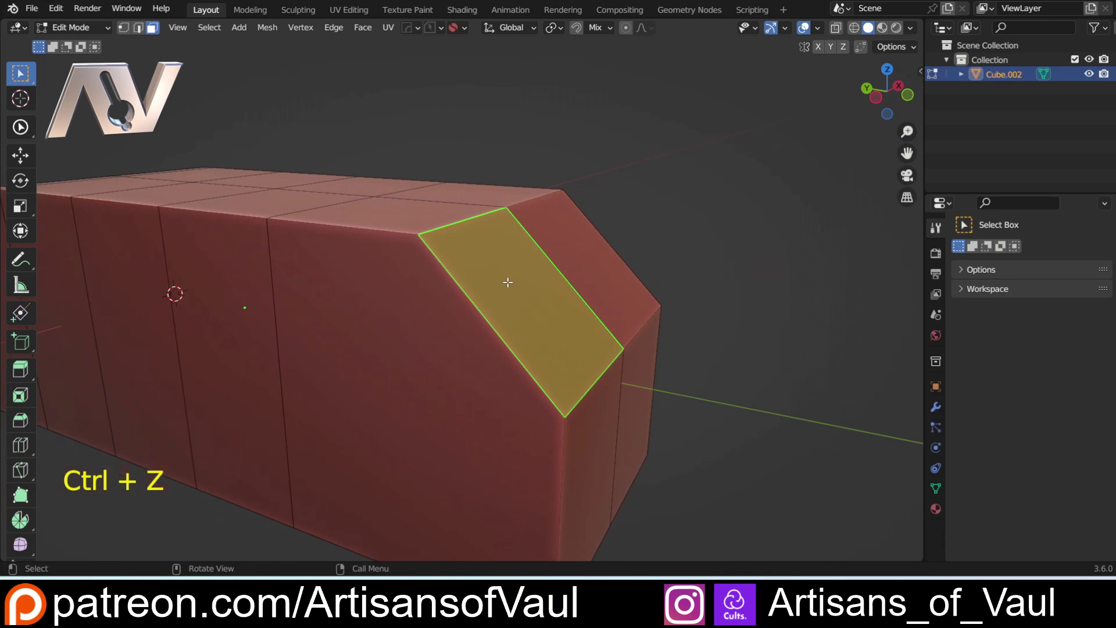
# Step: Try an edge-guided Punch It on the chamfer face, then undo the cut
pyautogui.hotkey('alt', 'e')
pyautogui.click(455, 348)
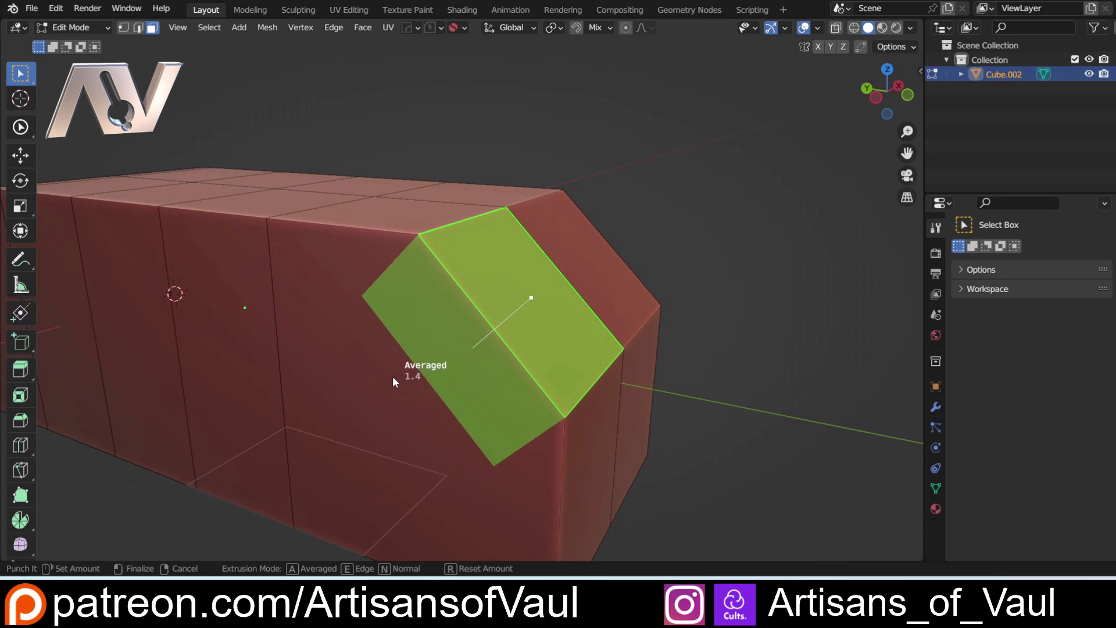
pyautogui.press('e')
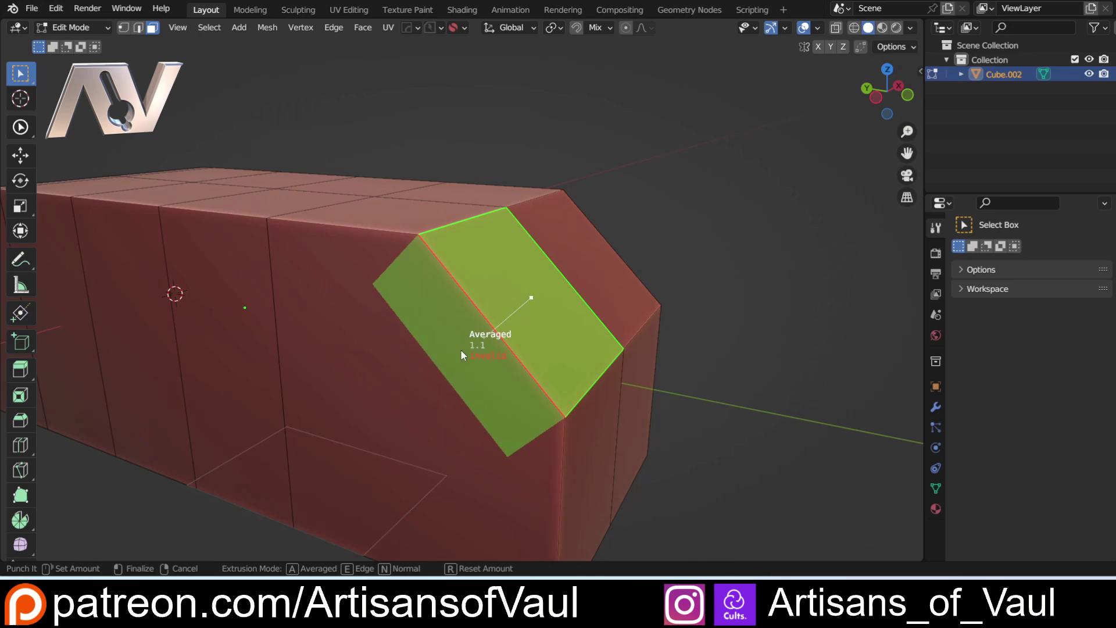
pyautogui.click(358, 233)
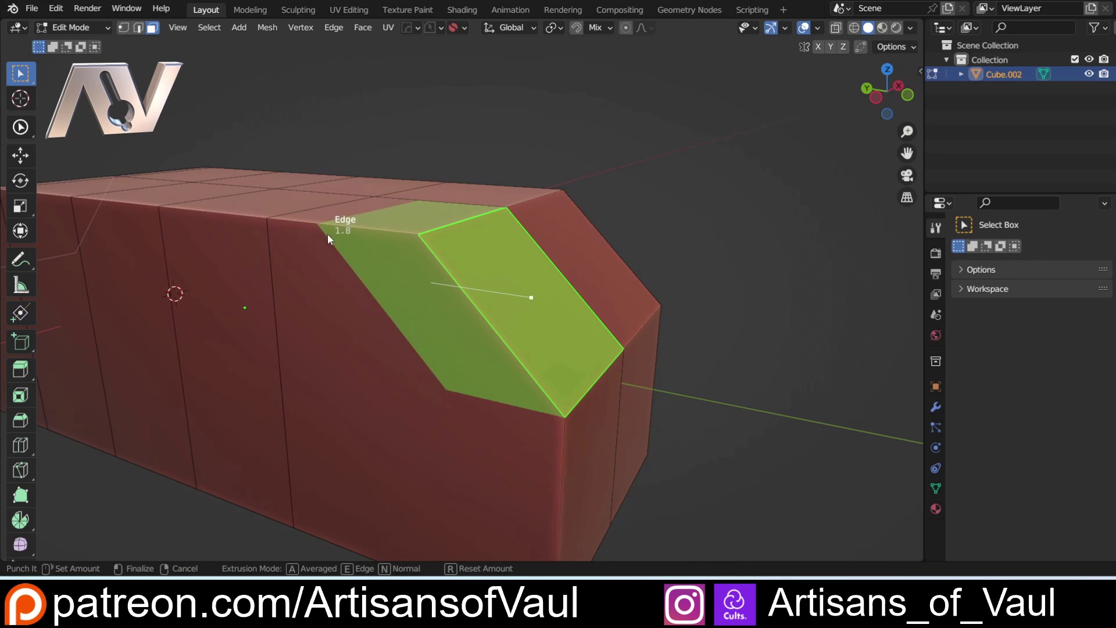
pyautogui.click(326, 252)
pyautogui.click(326, 248)
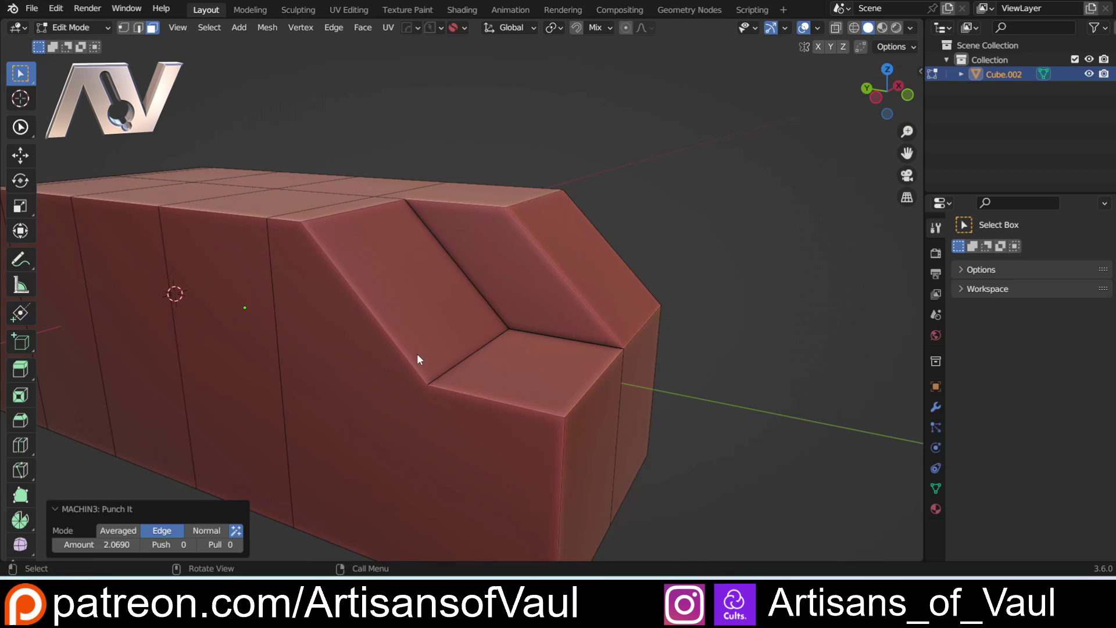
pyautogui.moveTo(418, 361); pyautogui.dragTo(424, 307, button='middle')
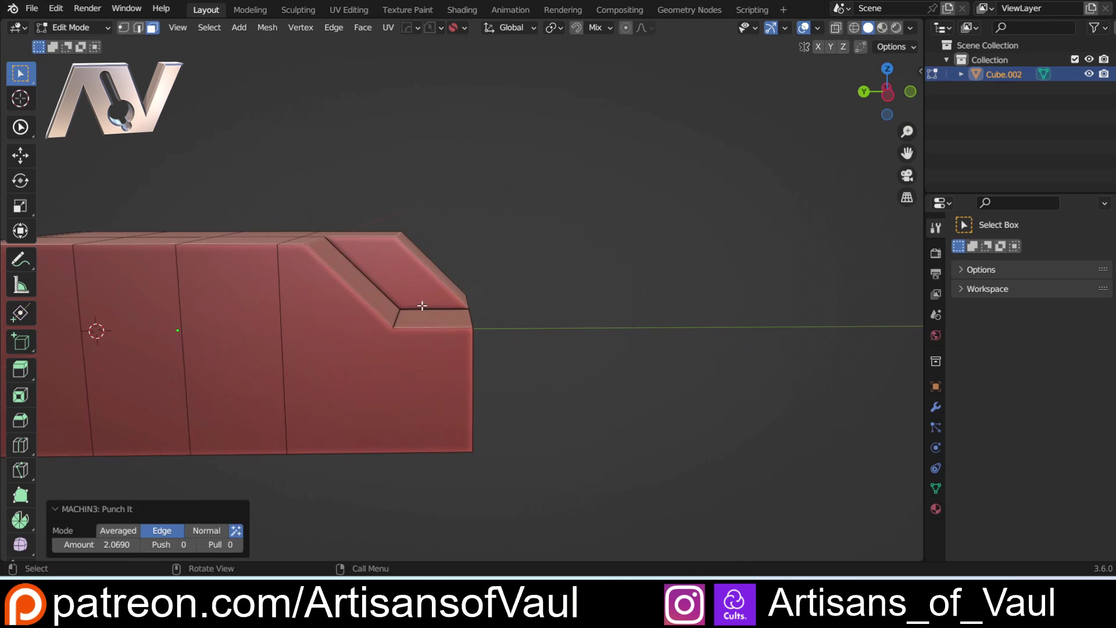
pyautogui.hotkey('ctrl', 'z')
# Step: Punch the chamfer face in Edge mode at amount 2.8645, forming a stepped notch
pyautogui.hotkey('alt', 'e')
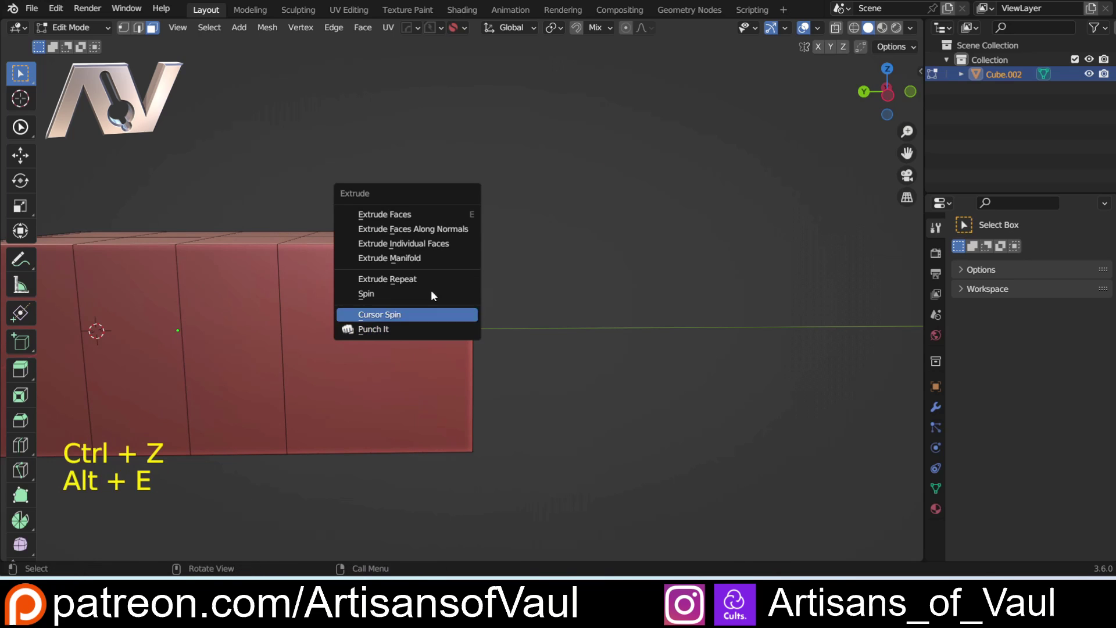
pyautogui.click(403, 328)
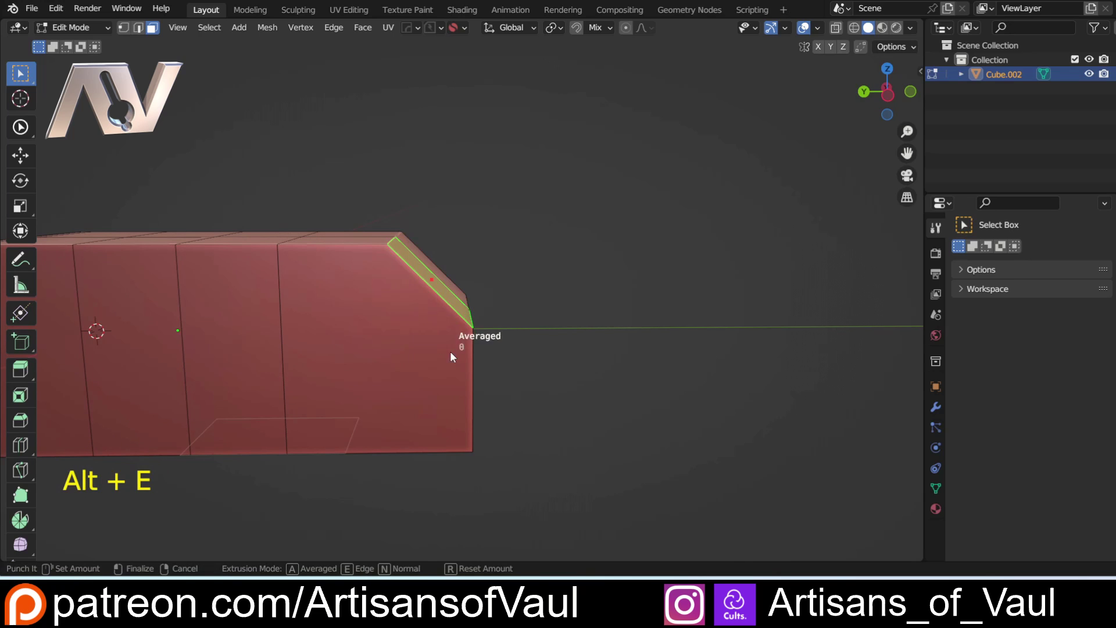
pyautogui.press('e')
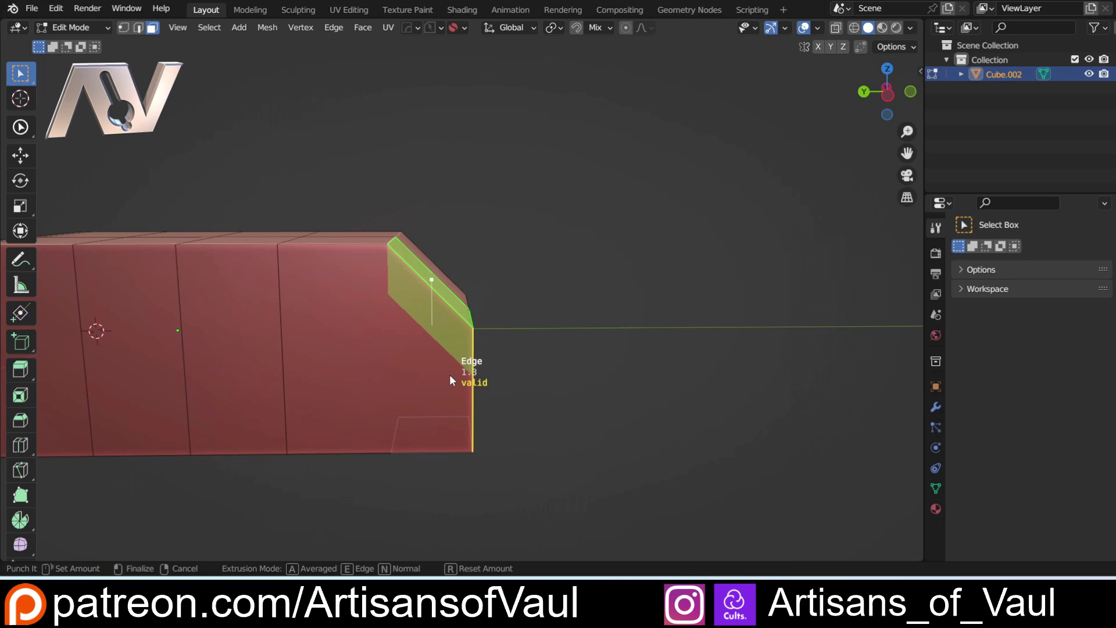
pyautogui.click(446, 432)
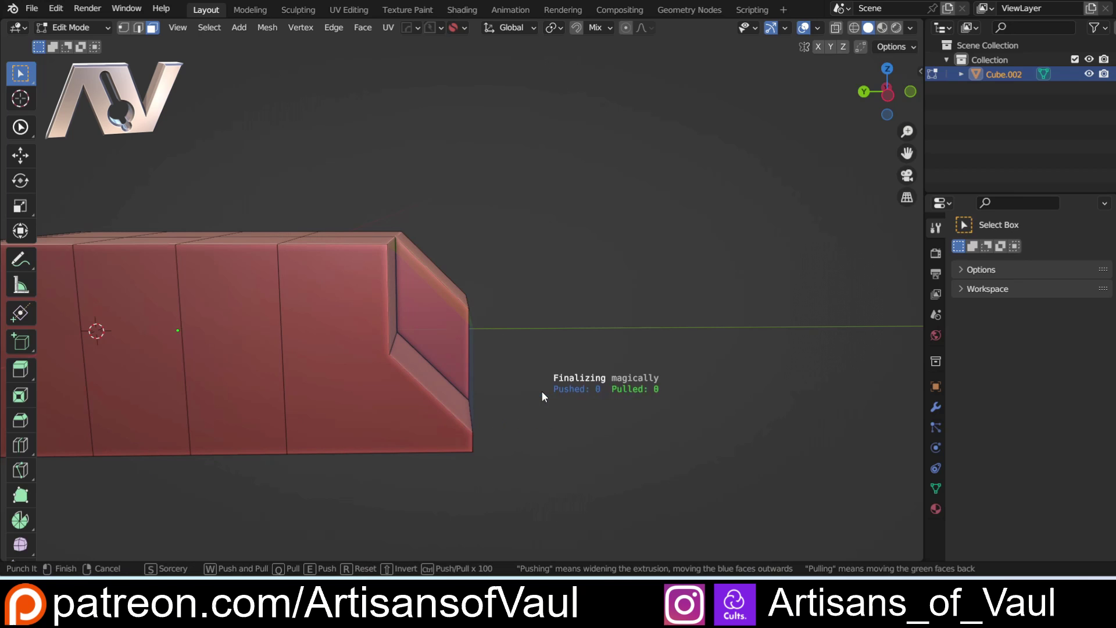
pyautogui.scroll(-1, 504, 379)
pyautogui.moveTo(504, 379); pyautogui.dragTo(420, 395, button='middle')
pyautogui.scroll(4, 332, 323)
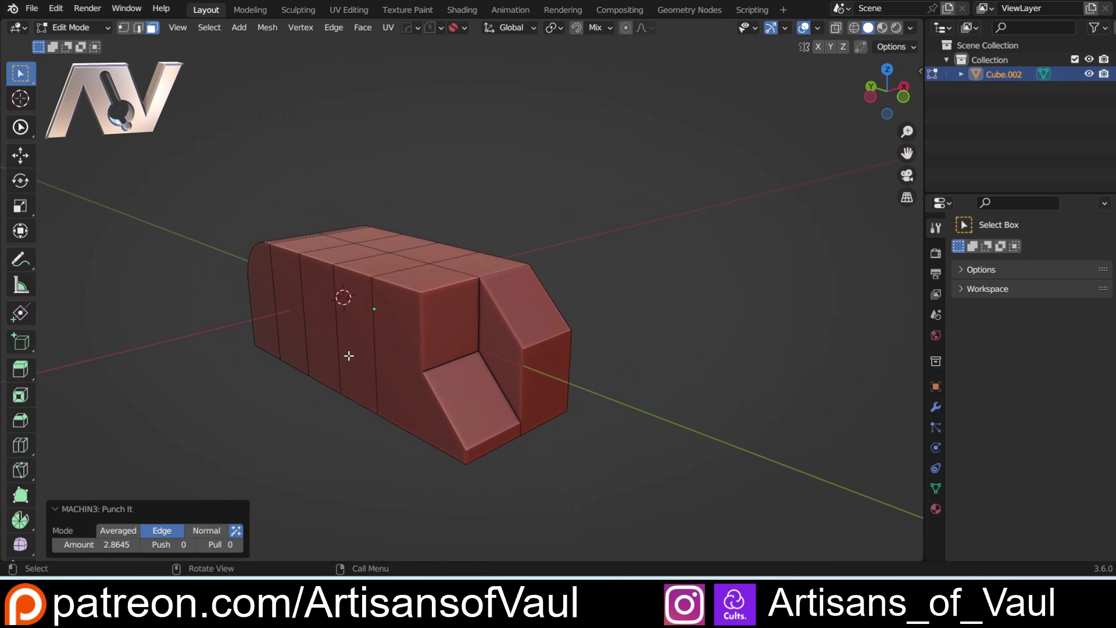
pyautogui.moveTo(312, 309); pyautogui.dragTo(399, 304, button='middle')
# Step: Select a shortest-path strip of faces down the rounded corner
pyautogui.scroll(-2, 278, 303)
pyautogui.scroll(4, 451, 302)
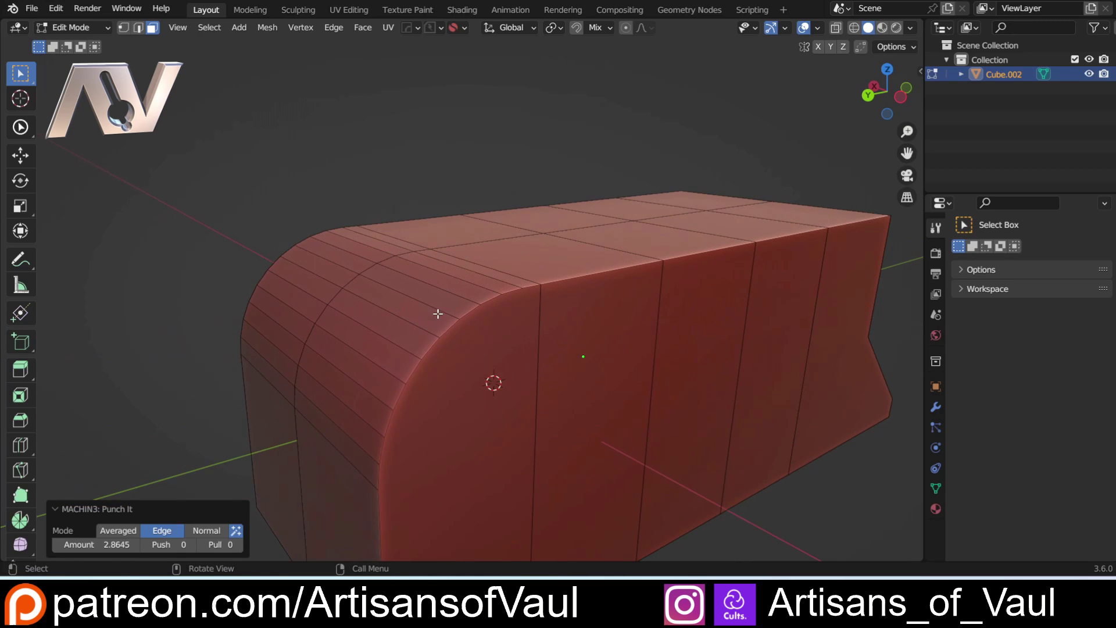
pyautogui.moveTo(438, 313); pyautogui.dragTo(421, 323, button='middle')
pyautogui.click(453, 298)
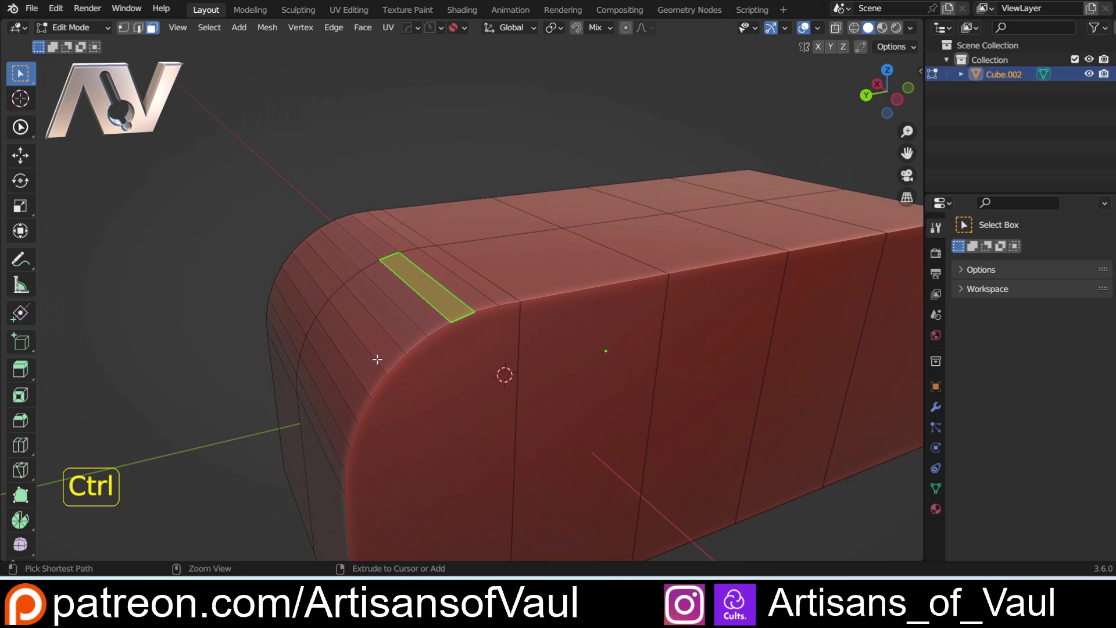
pyautogui.keyDown('ctrl'); pyautogui.click(354, 377); pyautogui.keyUp('ctrl')
pyautogui.keyDown('shift'); pyautogui.moveTo(355, 377); pyautogui.dragTo(392, 299, button='middle'); pyautogui.keyUp('shift')
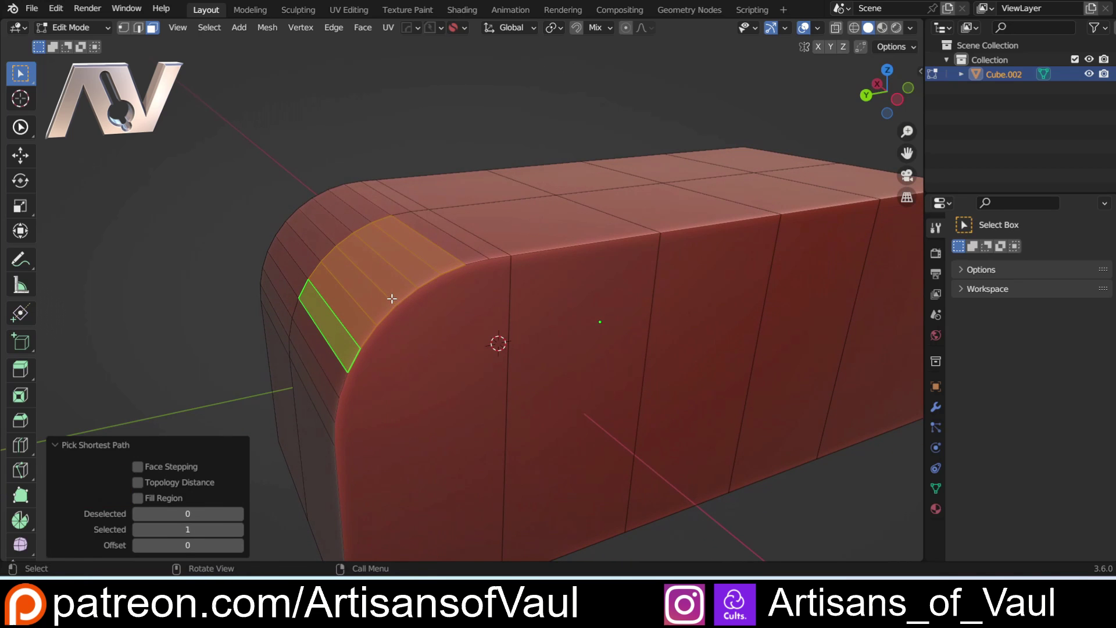
# Step: Sink the strip inward with Extrude Manifold, inspect the recess, then undo it
pyautogui.hotkey('alt', 'e')
pyautogui.click(367, 229)
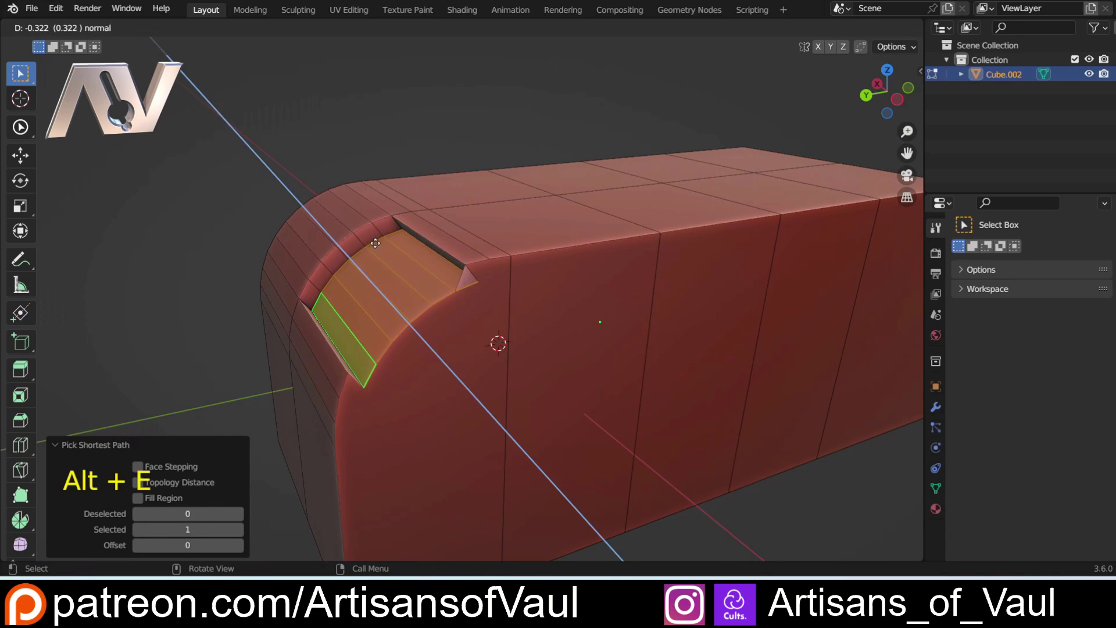
pyautogui.click(397, 288)
pyautogui.moveTo(398, 287); pyautogui.dragTo(486, 287, button='middle')
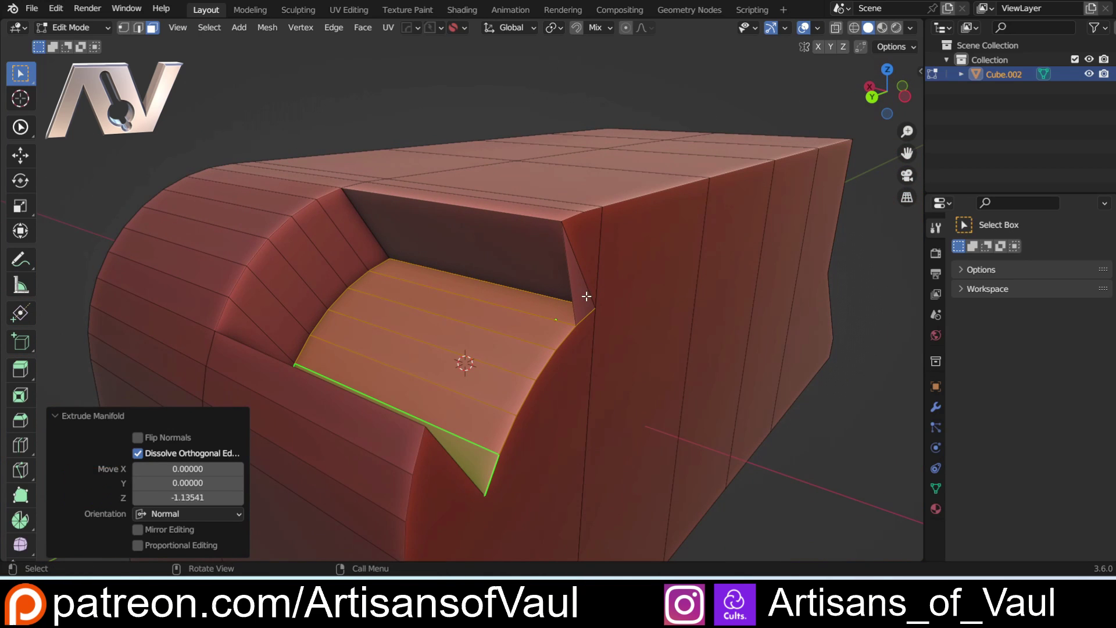
pyautogui.hotkey('ctrl', 'z')
pyautogui.moveTo(585, 297); pyautogui.dragTo(483, 295, button='middle')
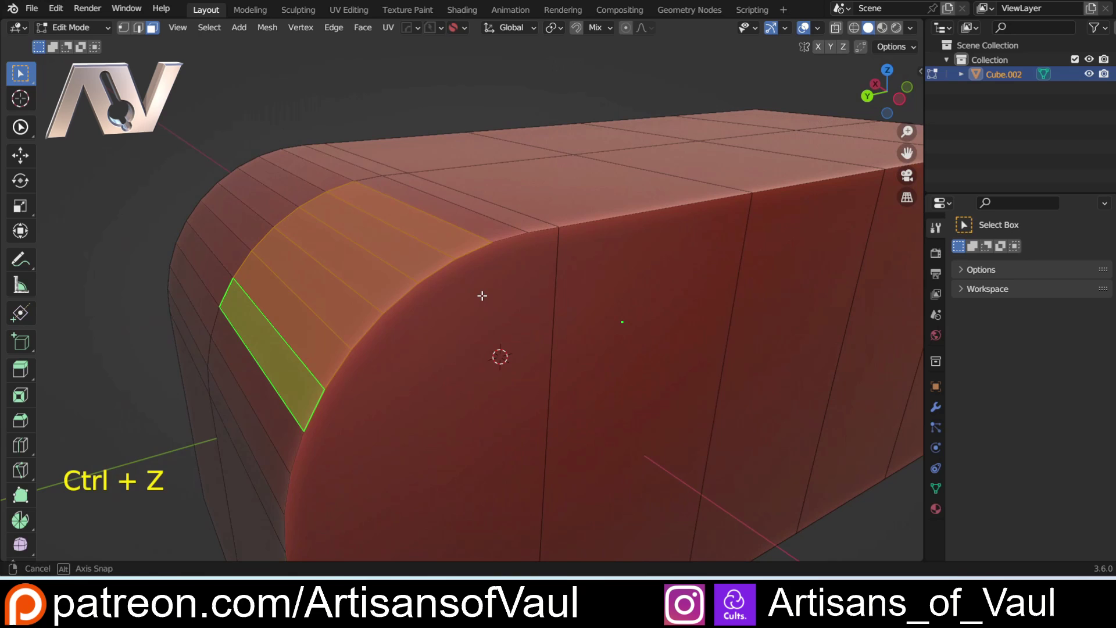
# Step: Trial a Punch It extrusion of the face strip, then undo it
pyautogui.hotkey('alt', 'e')
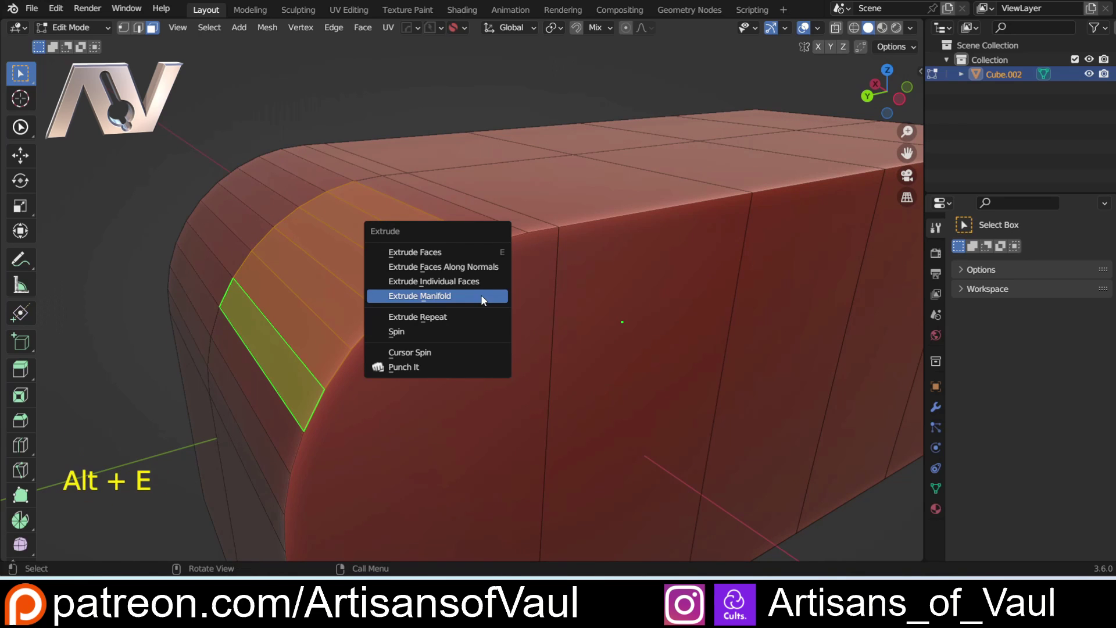
pyautogui.click(441, 369)
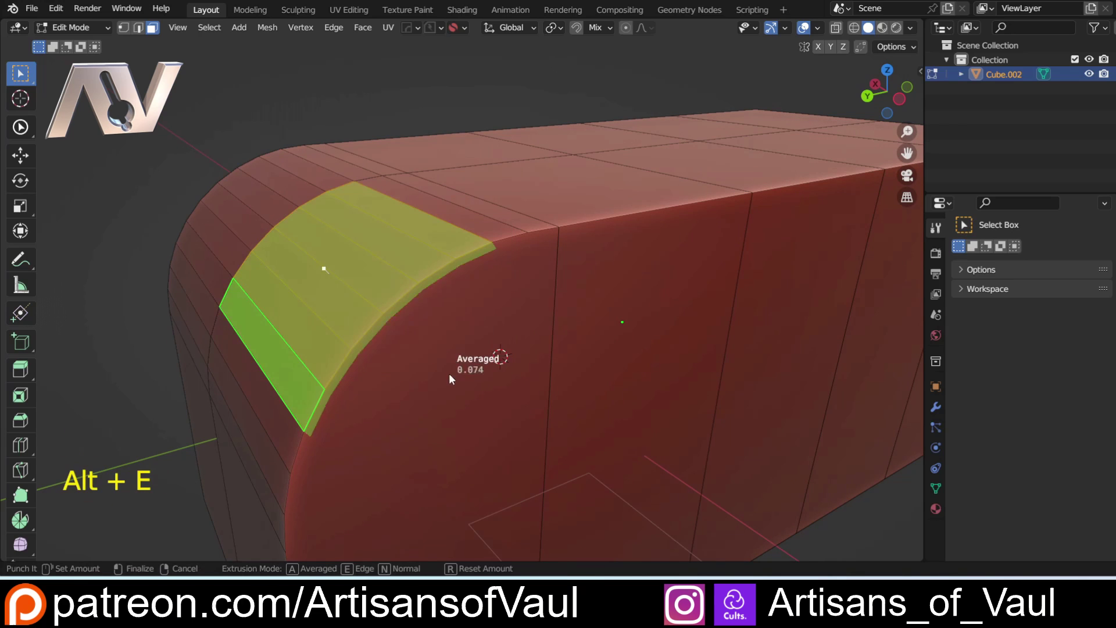
pyautogui.click(504, 403)
pyautogui.moveTo(504, 402); pyautogui.dragTo(425, 259, button='middle')
pyautogui.hotkey('ctrl', 'z')
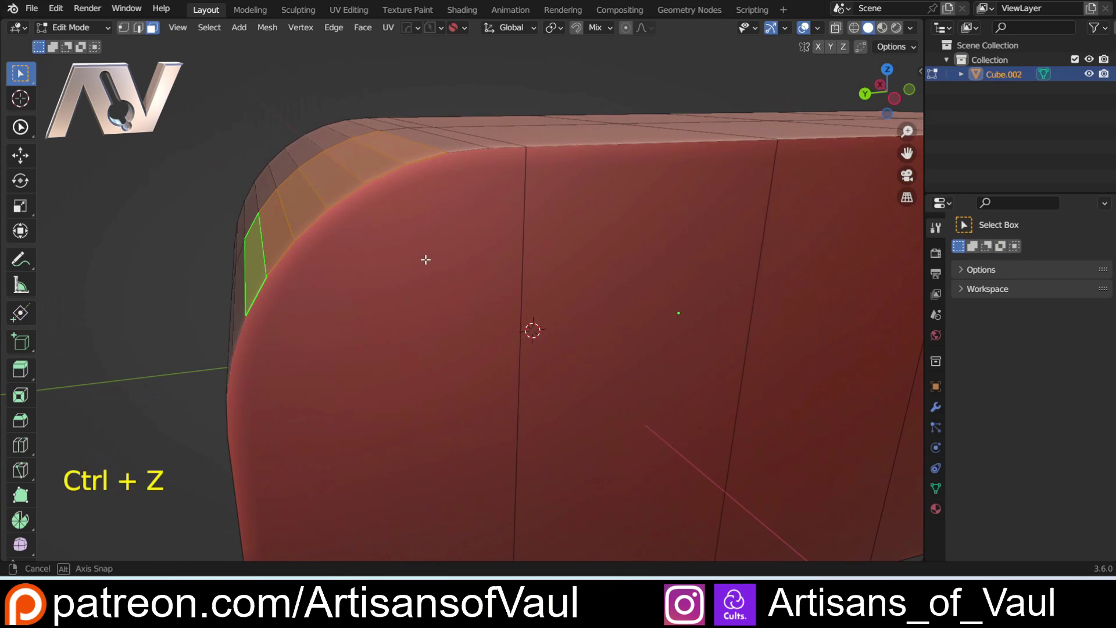
# Step: Punch the face strip along its normals in Normal mode at 1.9286, making a deep pocket
pyautogui.hotkey('alt', 'e')
pyautogui.click(425, 259)
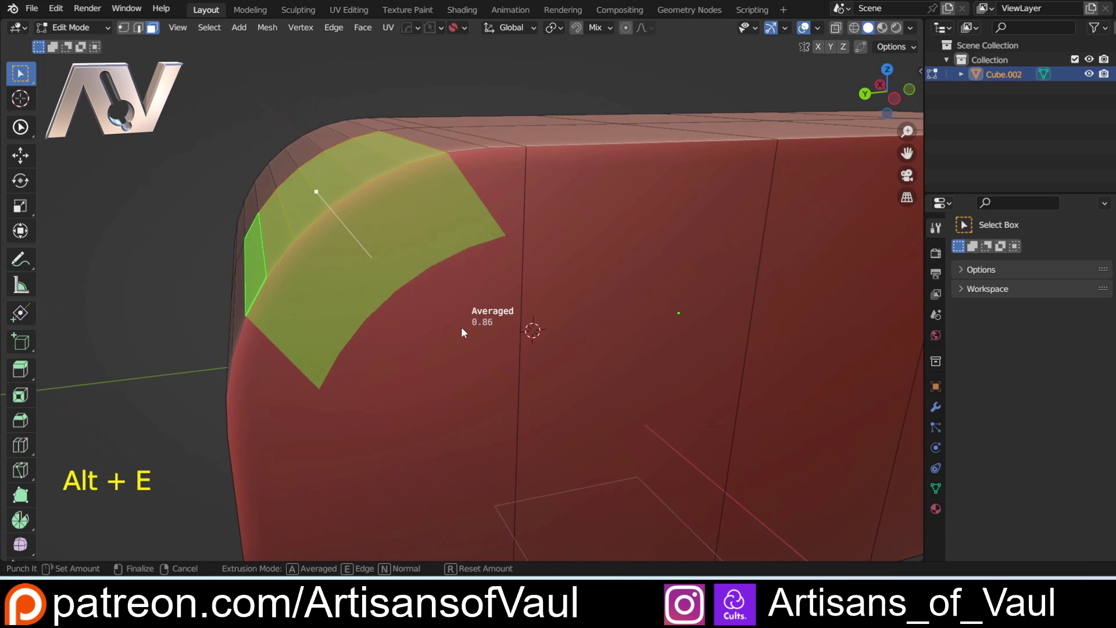
pyautogui.moveTo(452, 338); pyautogui.dragTo(430, 329, button='middle')
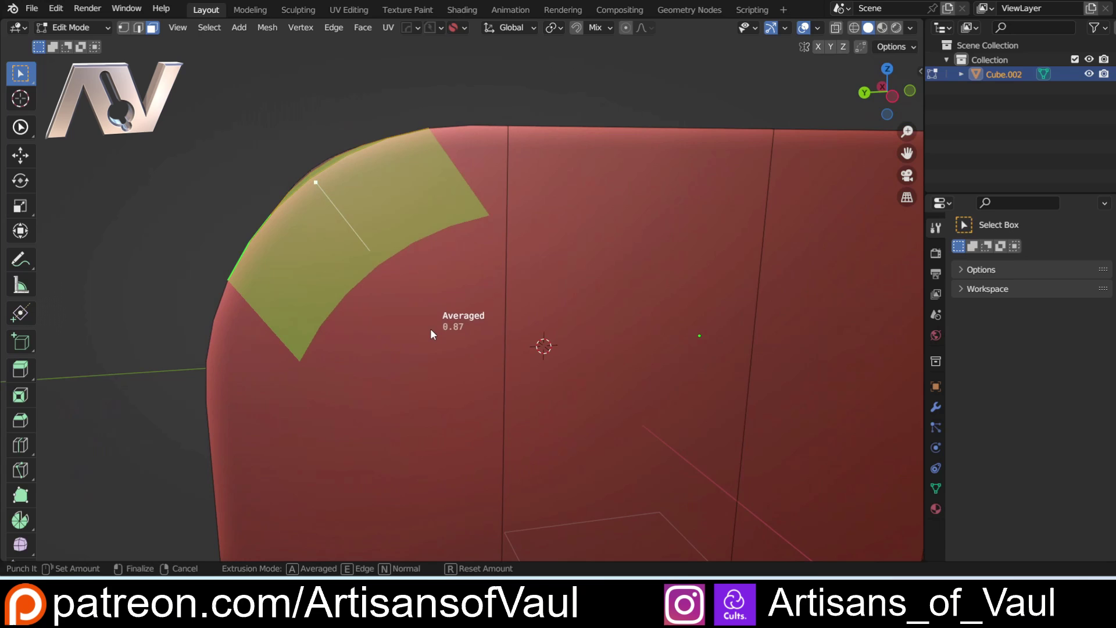
pyautogui.press('n')
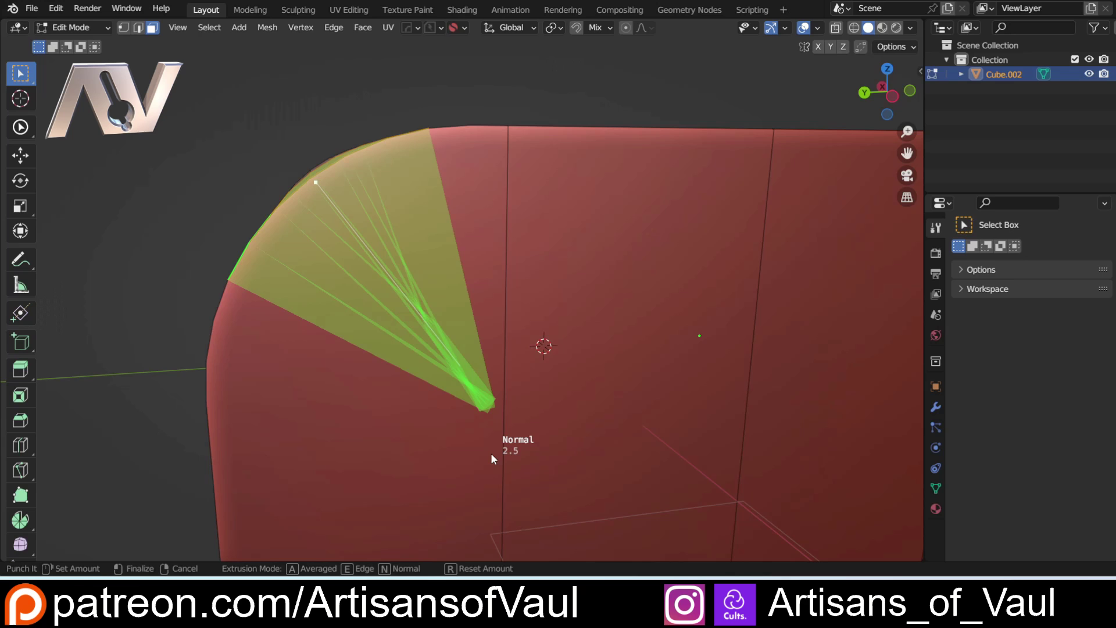
pyautogui.click(466, 414)
pyautogui.moveTo(444, 406); pyautogui.dragTo(378, 337, button='middle')
pyautogui.scroll(-5, 406, 396)
pyautogui.scroll(3, 352, 350)
# Step: Punch the face beside the recess with a smaller cut, then undo it
pyautogui.keyDown('shift'); pyautogui.click(338, 308); pyautogui.keyUp('shift')
pyautogui.scroll(1, 355, 337)
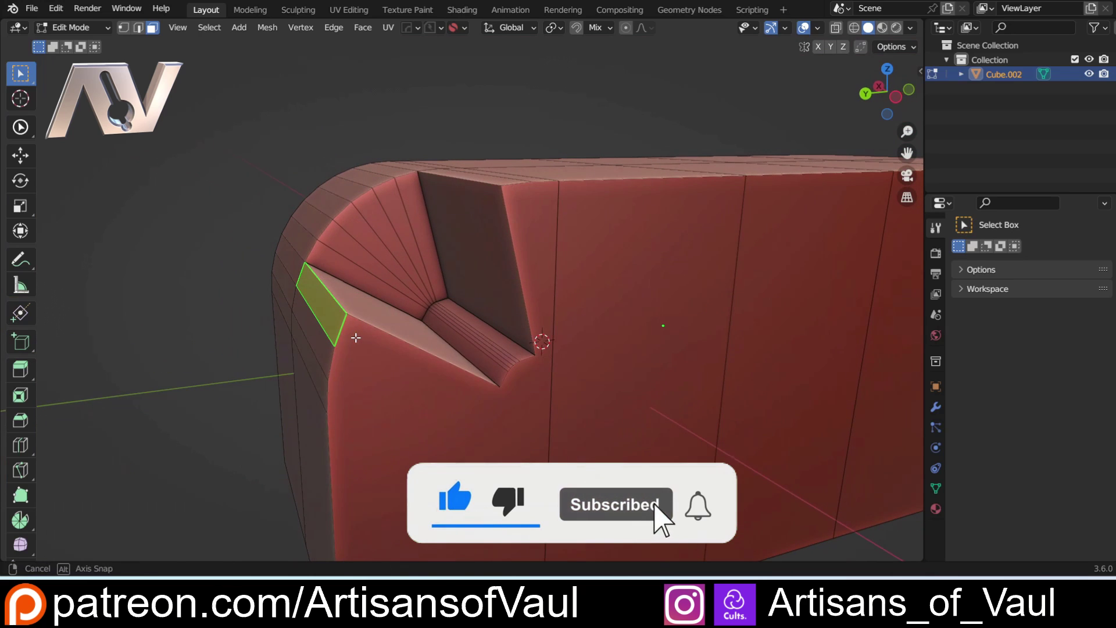
pyautogui.hotkey('alt', 'e')
pyautogui.click(355, 337)
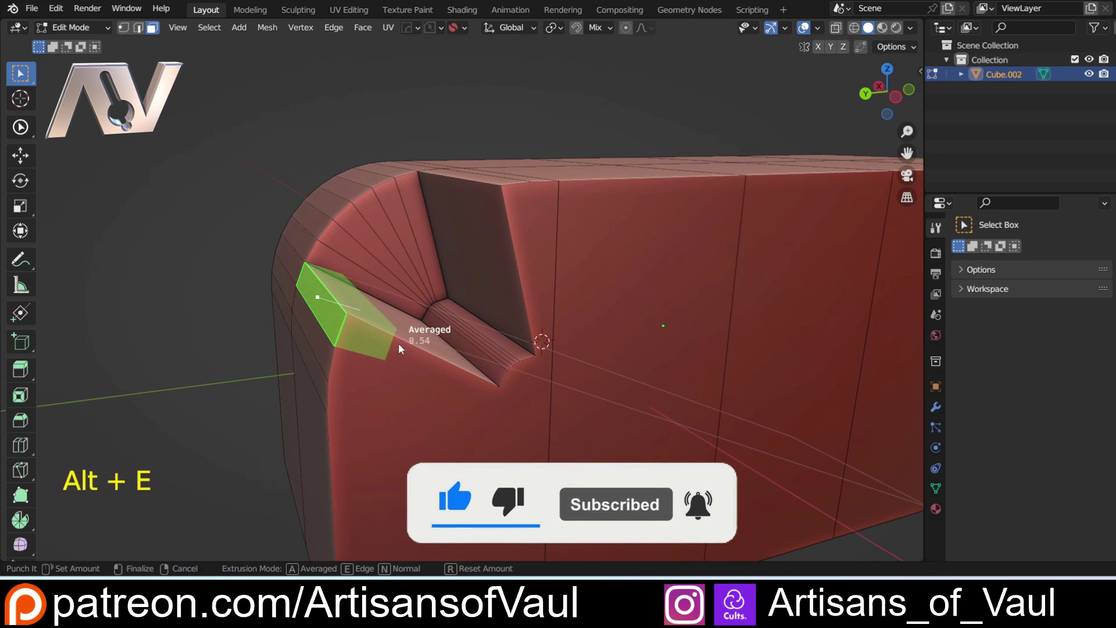
pyautogui.click(472, 353)
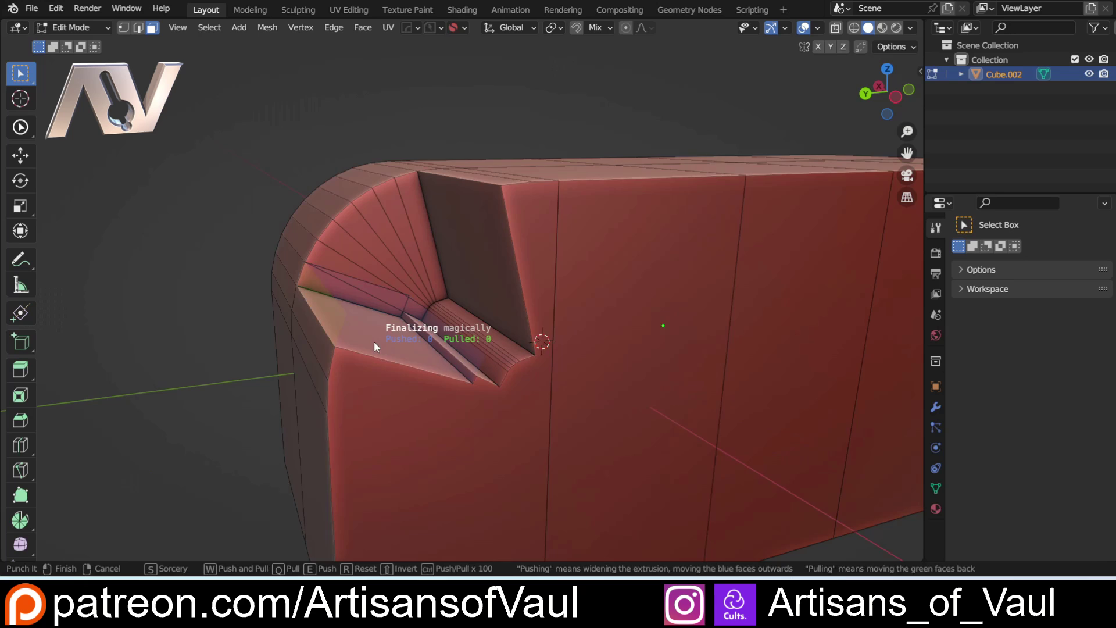
pyautogui.moveTo(374, 343); pyautogui.dragTo(299, 292, button='middle')
pyautogui.hotkey('ctrl', 'z')
pyautogui.hotkey('ctrl', 'z')
pyautogui.hotkey('ctrl', 'z')
pyautogui.hotkey('ctrl', 'z')
pyautogui.scroll(-3, 307, 314)
# Step: Test a shortest-path selection of side faces from the chamfer to the rounded end, then deselect
pyautogui.scroll(4, 503, 302)
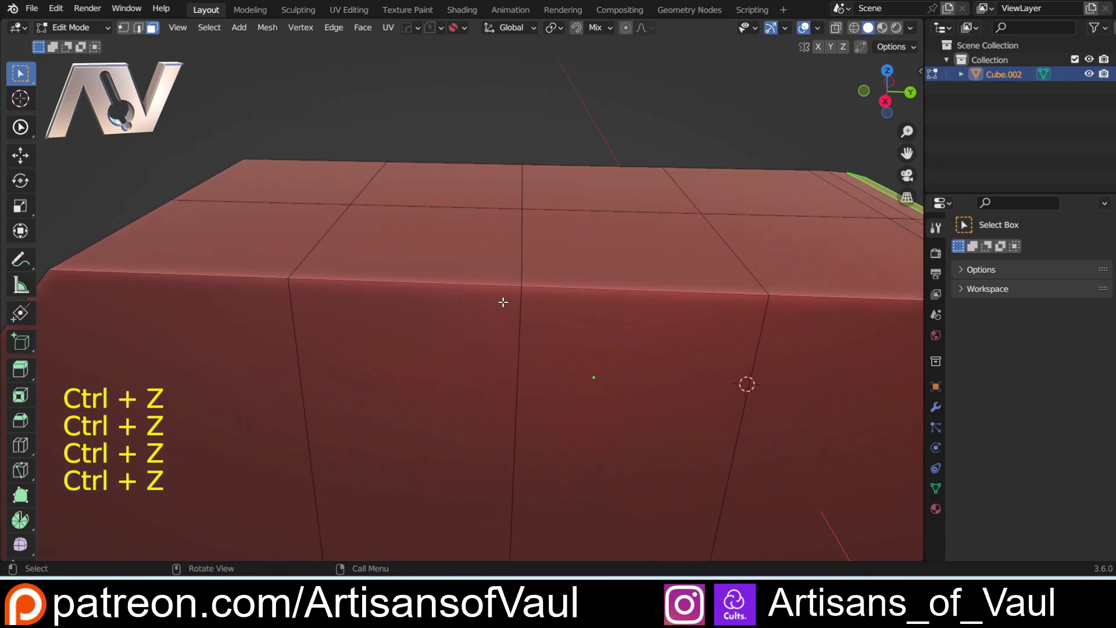
pyautogui.moveTo(503, 302); pyautogui.dragTo(463, 327, button='middle')
pyautogui.scroll(-4, 439, 307)
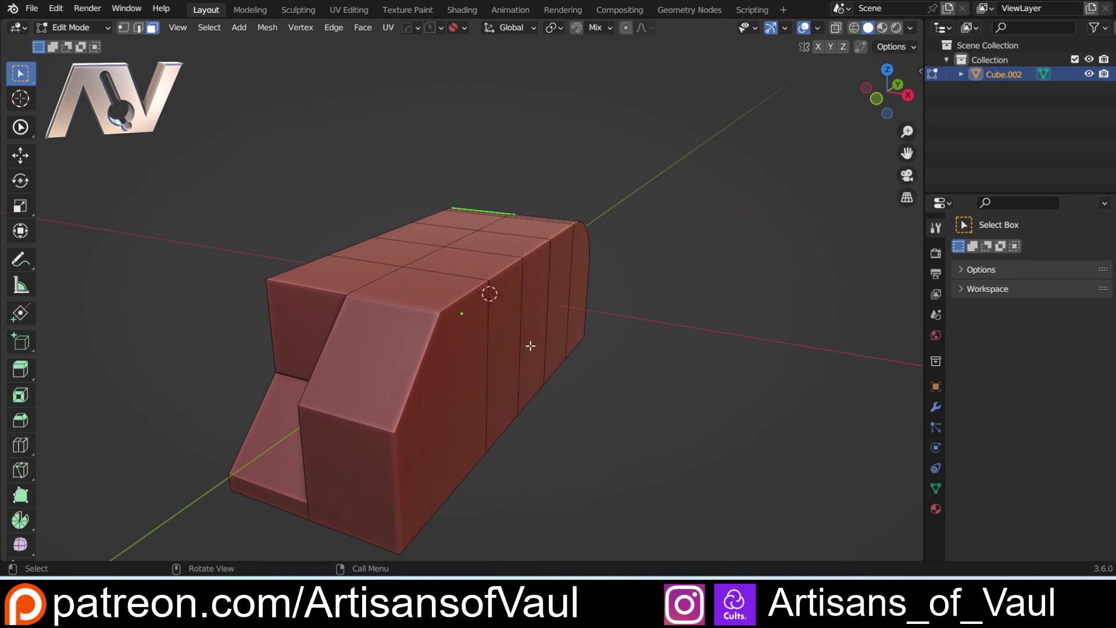
pyautogui.moveTo(431, 413); pyautogui.dragTo(399, 398, button='middle')
pyautogui.click(398, 399)
pyautogui.keyDown('ctrl'); pyautogui.click(589, 312); pyautogui.keyUp('ctrl')
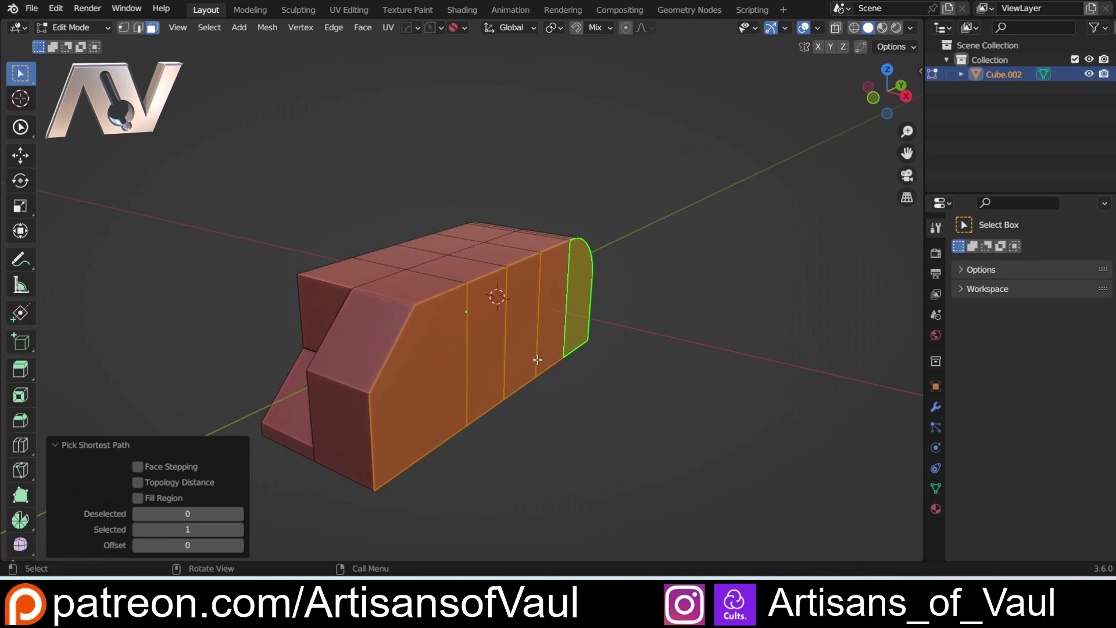
pyautogui.moveTo(536, 361); pyautogui.dragTo(442, 394, button='middle')
pyautogui.click(492, 467)
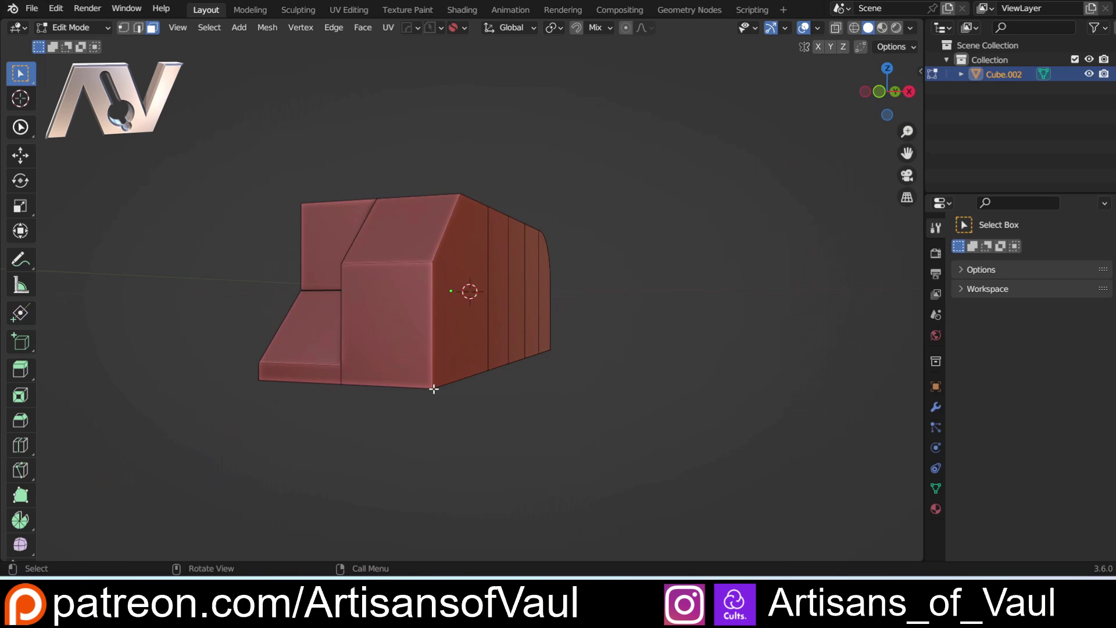
# Step: In edge mode, select the run of bottom edges from the chamfer to the rounded end
pyautogui.press('Tab')
pyautogui.click(459, 379)
pyautogui.keyDown('ctrl'); pyautogui.click(549, 349); pyautogui.keyUp('ctrl')
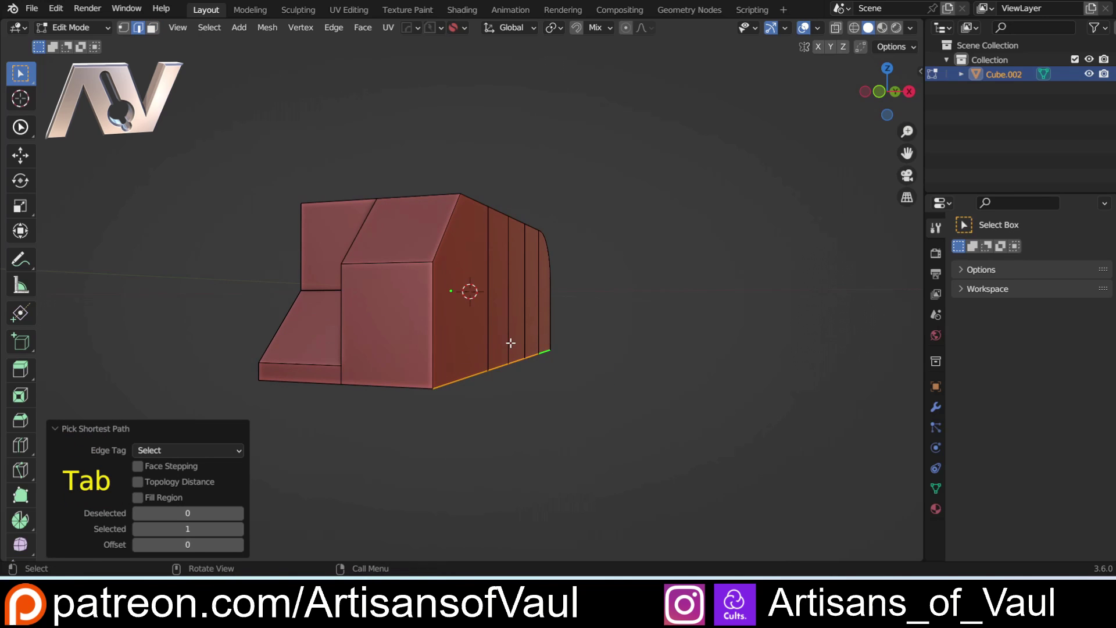
pyautogui.scroll(3, 511, 343)
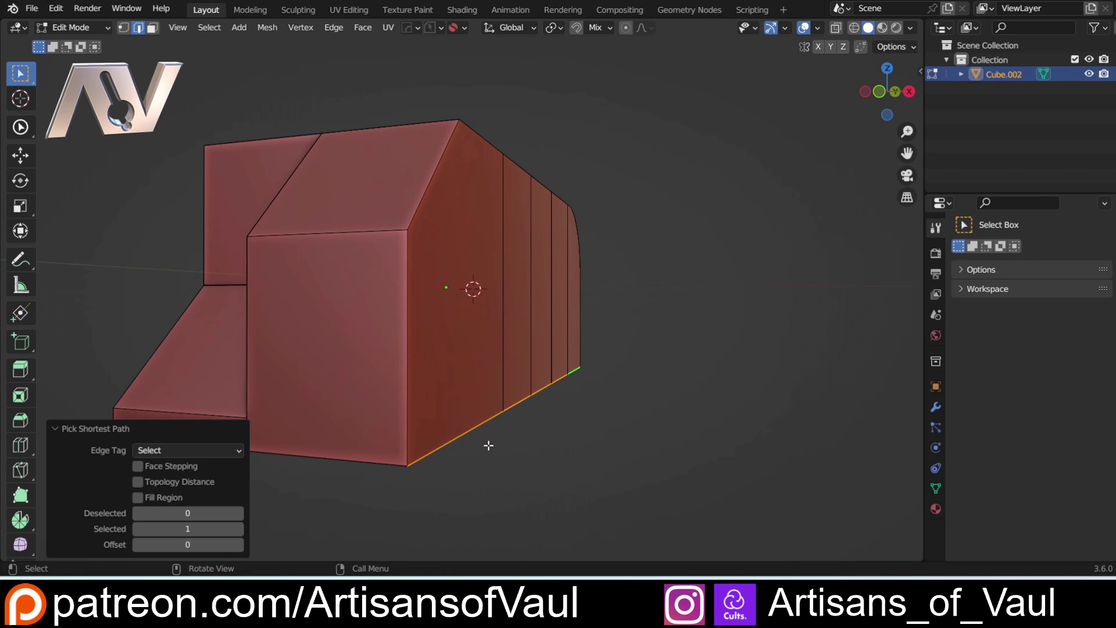
pyautogui.scroll(-2, 507, 413)
pyautogui.moveTo(513, 369); pyautogui.dragTo(446, 410, button='middle')
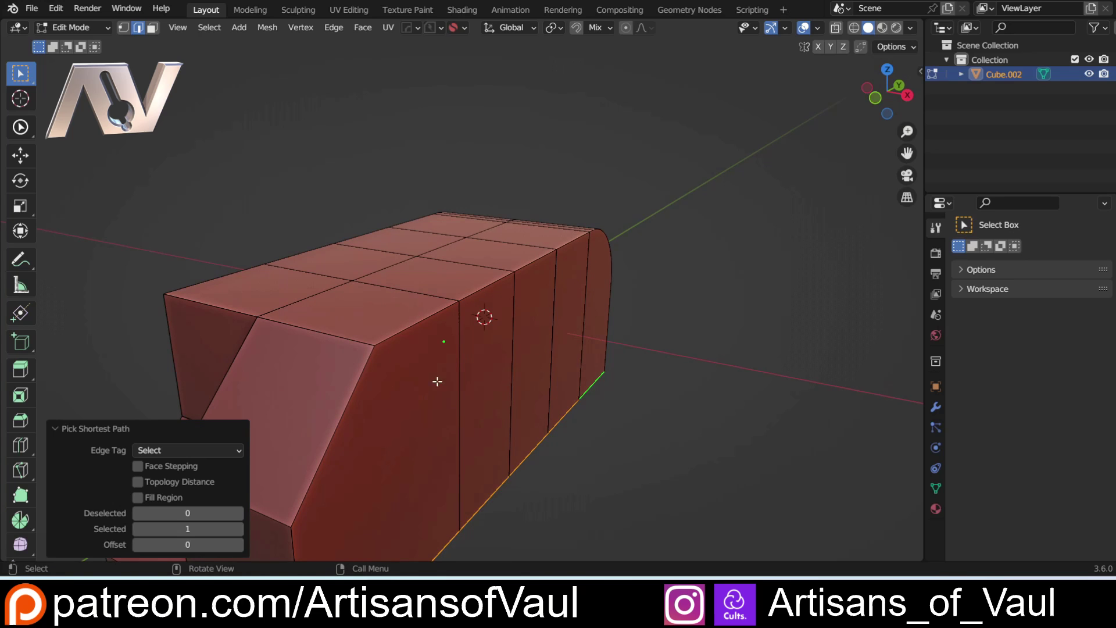
pyautogui.moveTo(443, 371); pyautogui.dragTo(408, 366, button='middle')
# Step: Switch to face mode and punch a square pocket into the top face beside the chamfer
pyautogui.press('Tab')
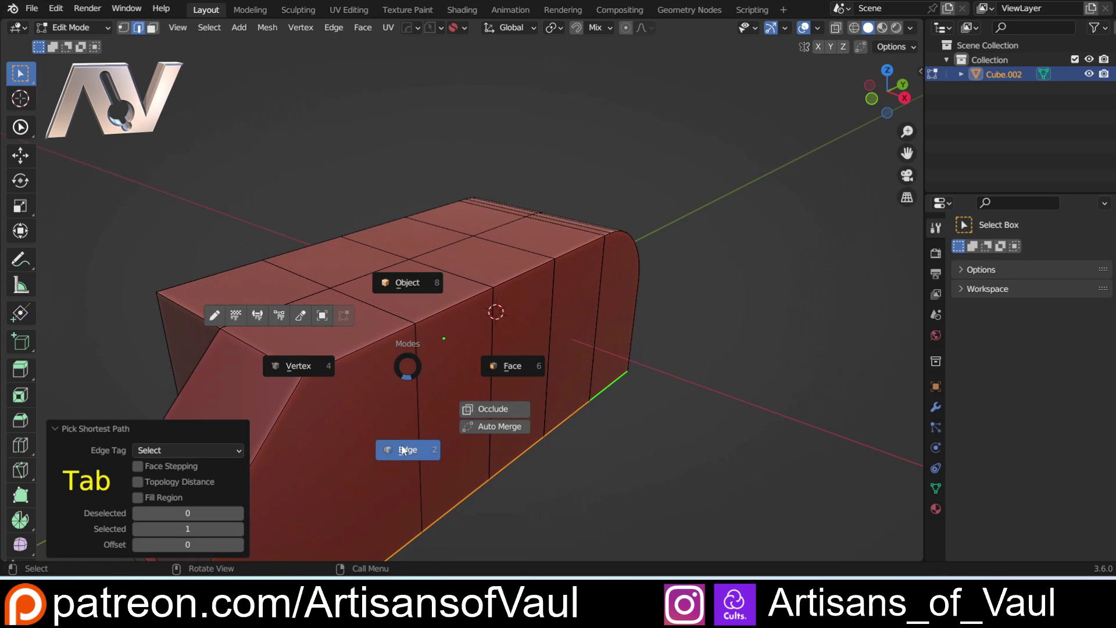
pyautogui.click(496, 367)
pyautogui.hotkey('alt', 'e')
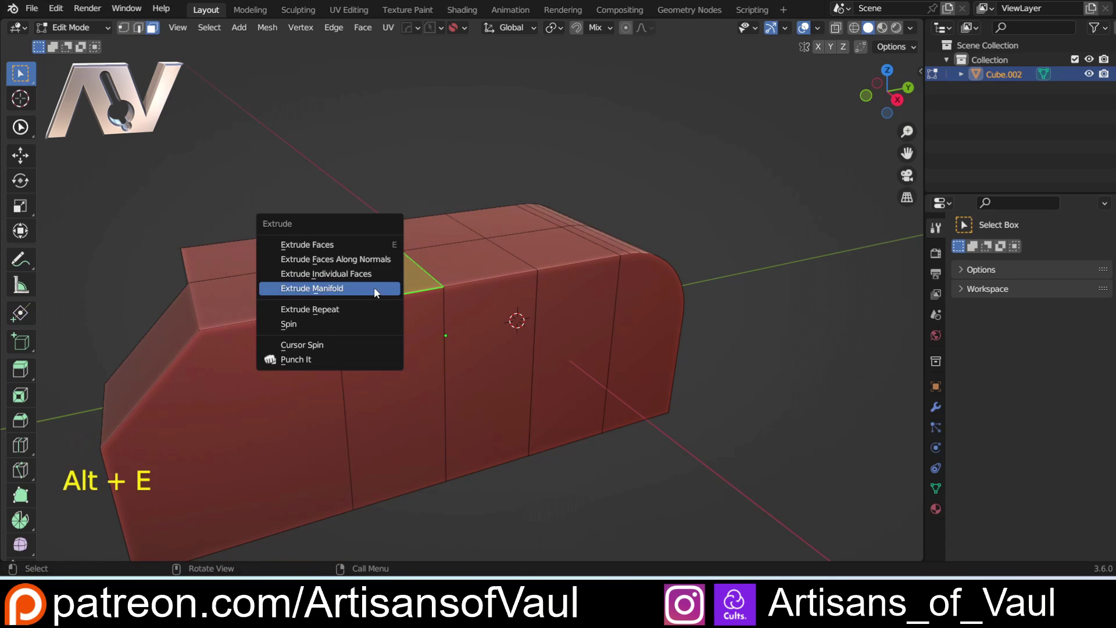
pyautogui.click(349, 359)
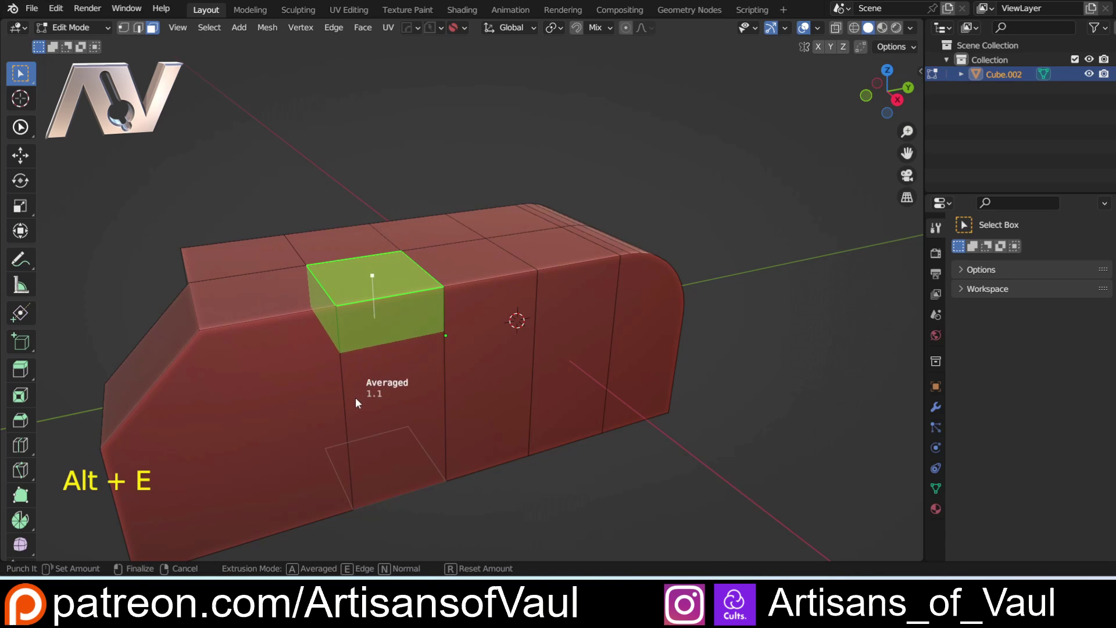
pyautogui.click(366, 466)
pyautogui.moveTo(332, 315); pyautogui.dragTo(363, 310, button='middle')
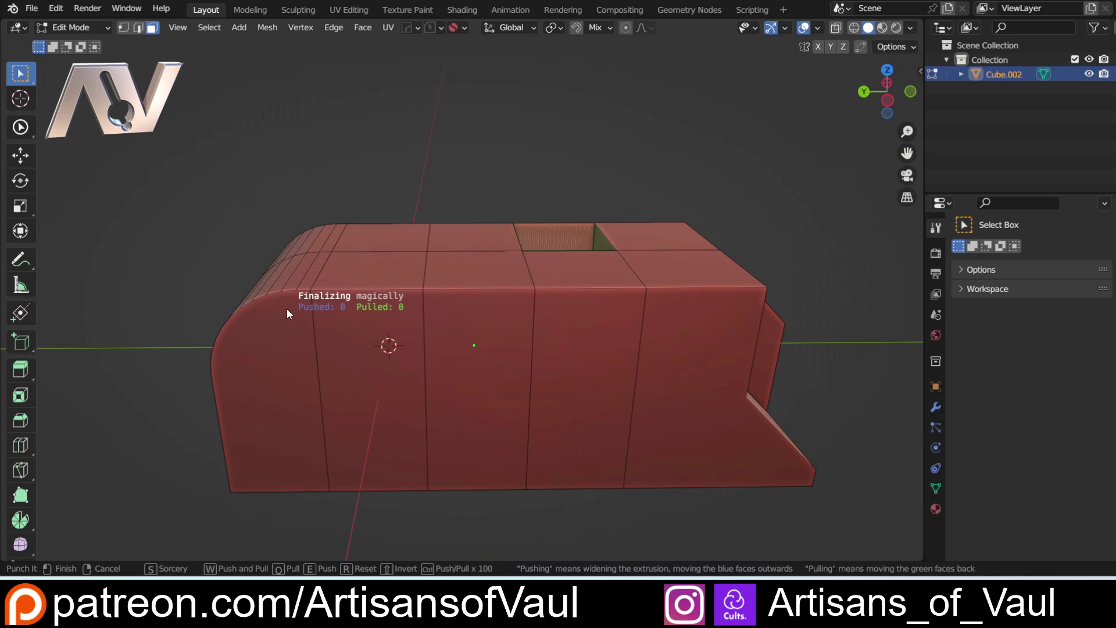
pyautogui.moveTo(577, 293); pyautogui.dragTo(365, 252, button='middle')
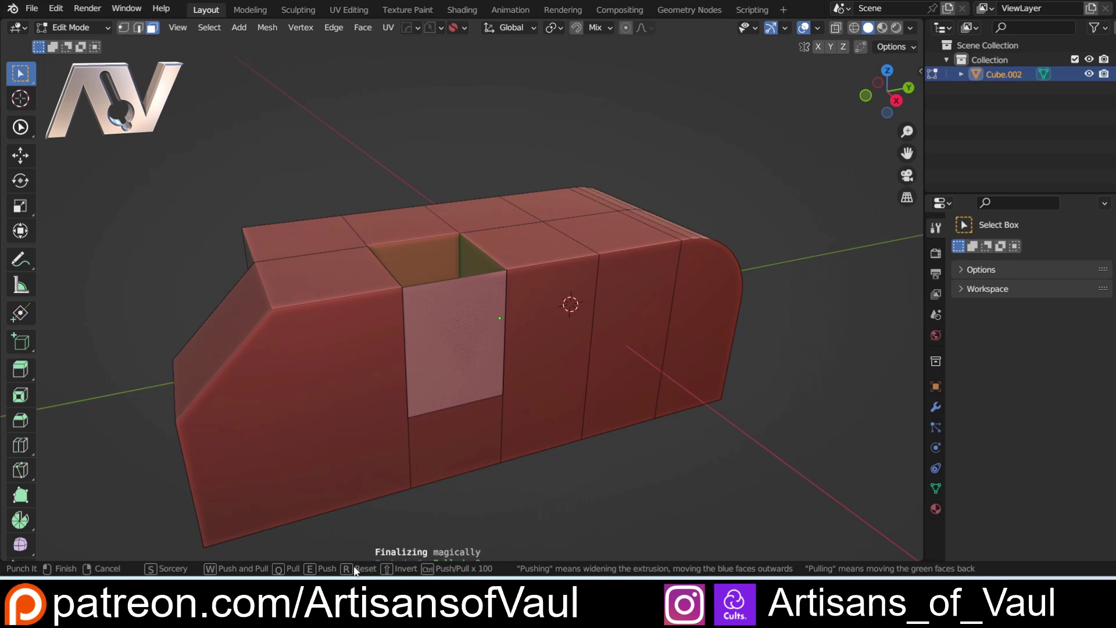
# Step: Push the punched faces to widen the pocket and finalize at Amount 3.4101, Push 4
pyautogui.moveTo(432, 271); pyautogui.dragTo(406, 318, button='middle')
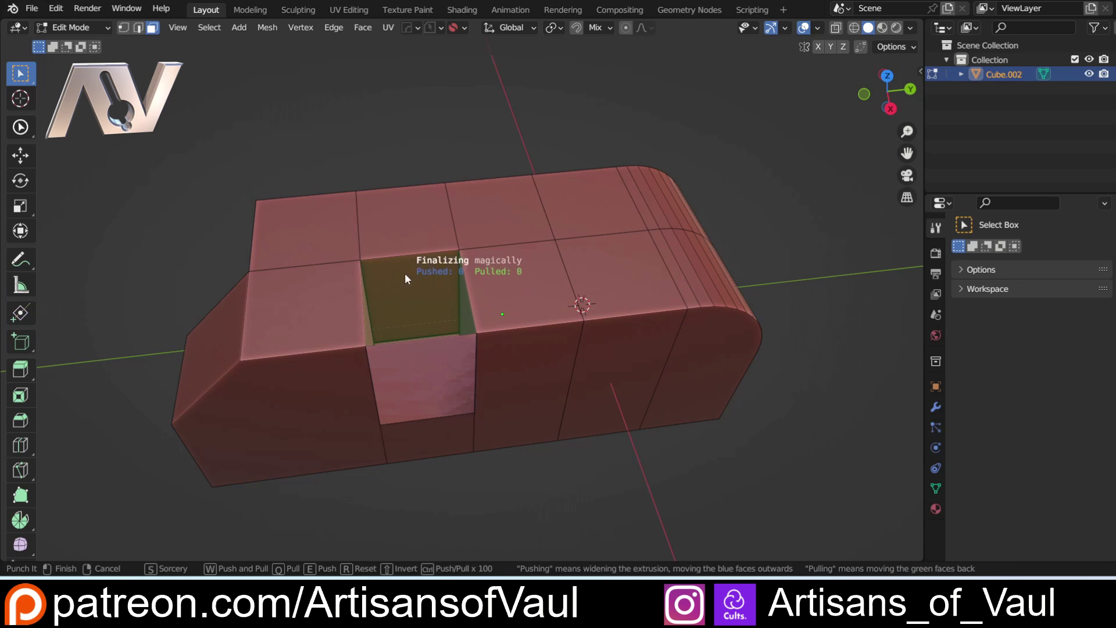
pyautogui.moveTo(407, 329); pyautogui.dragTo(485, 295, button='middle')
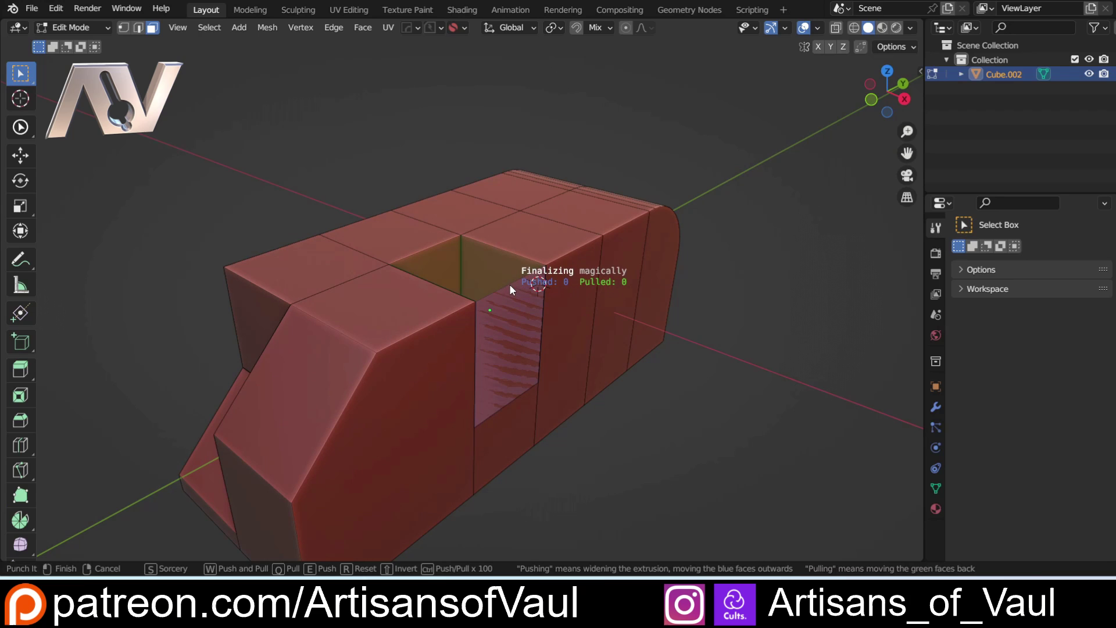
pyautogui.press('e')
pyautogui.press('e')
pyautogui.press('e')
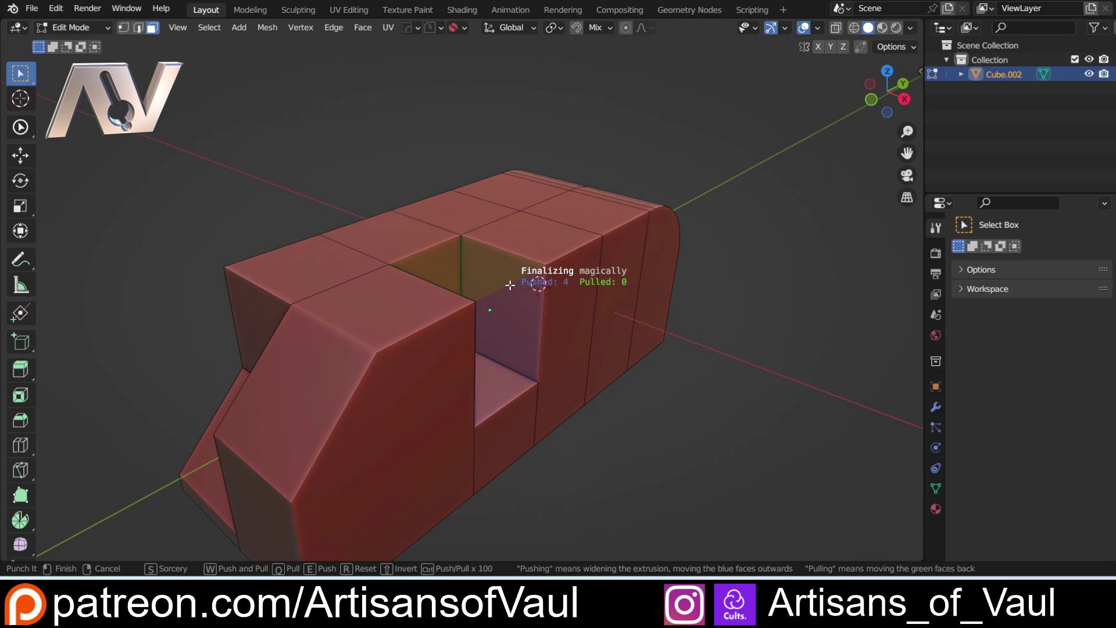
pyautogui.click(531, 281)
pyautogui.moveTo(506, 399); pyautogui.dragTo(583, 255, button='middle')
pyautogui.keyDown('shift'); pyautogui.moveTo(471, 228); pyautogui.dragTo(438, 212, button='middle'); pyautogui.keyUp('shift')
# Step: Punch the top face near the rounded end at Amount 2.6872, Push 3, Pull 3
pyautogui.click(438, 213)
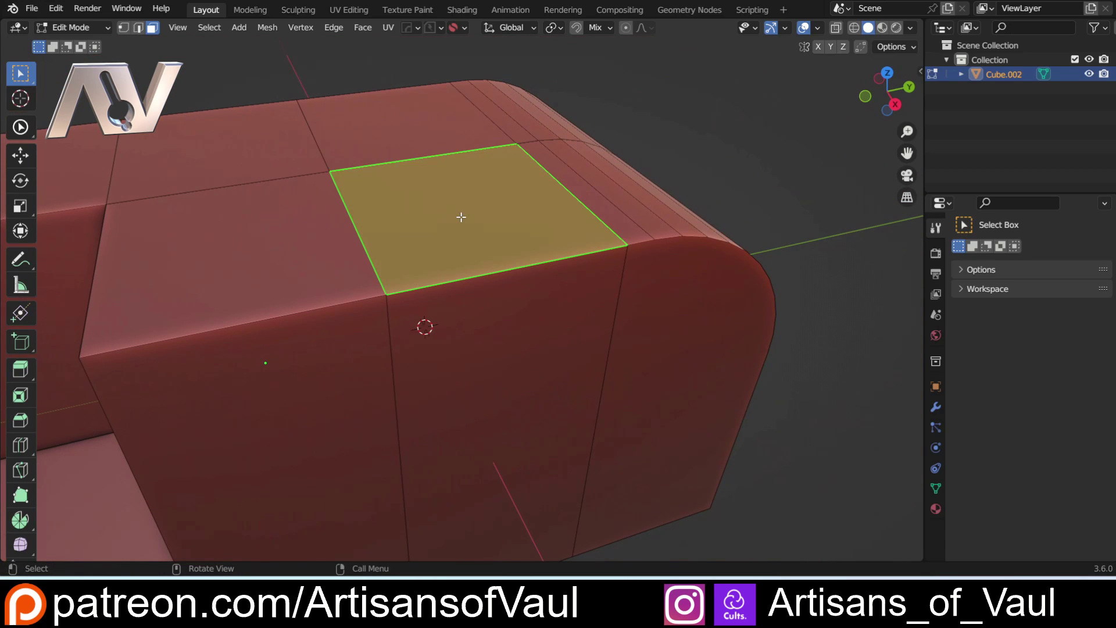
pyautogui.hotkey('alt', 'e')
pyautogui.click(463, 220)
pyautogui.click(462, 393)
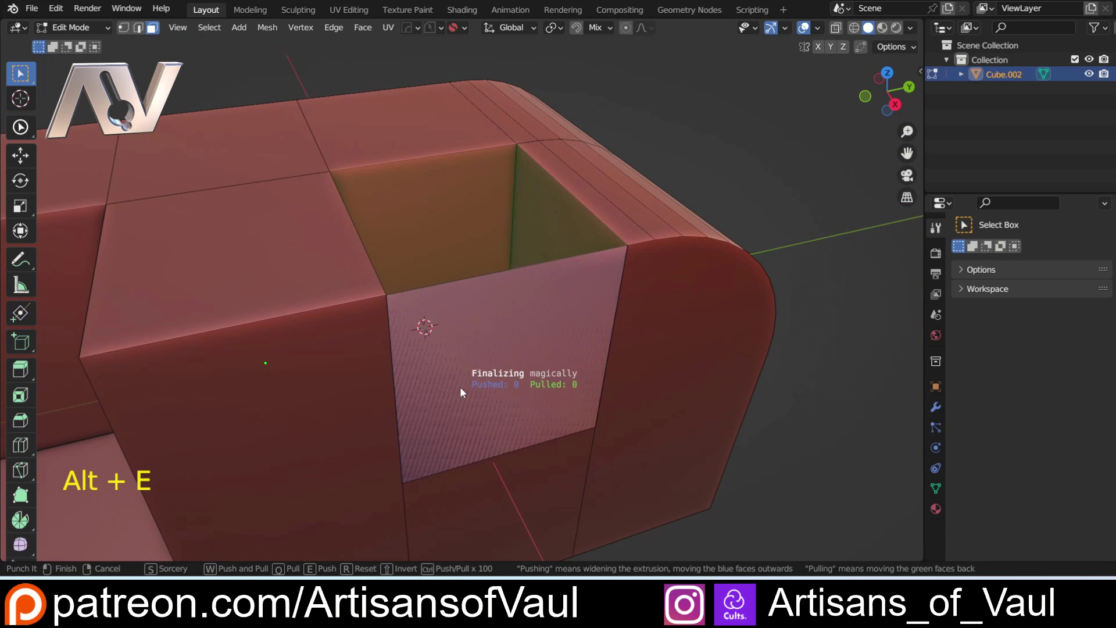
pyautogui.moveTo(441, 271); pyautogui.dragTo(319, 287, button='middle')
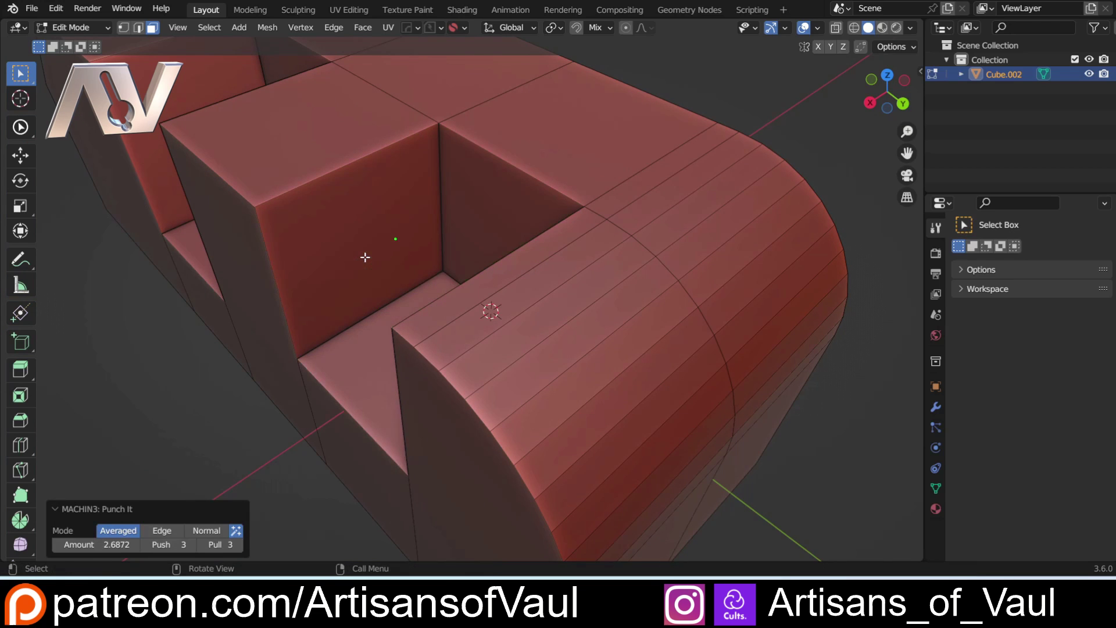
pyautogui.moveTo(365, 257); pyautogui.dragTo(522, 293, button='middle')
pyautogui.scroll(-5, 413, 271)
pyautogui.scroll(5, 522, 293)
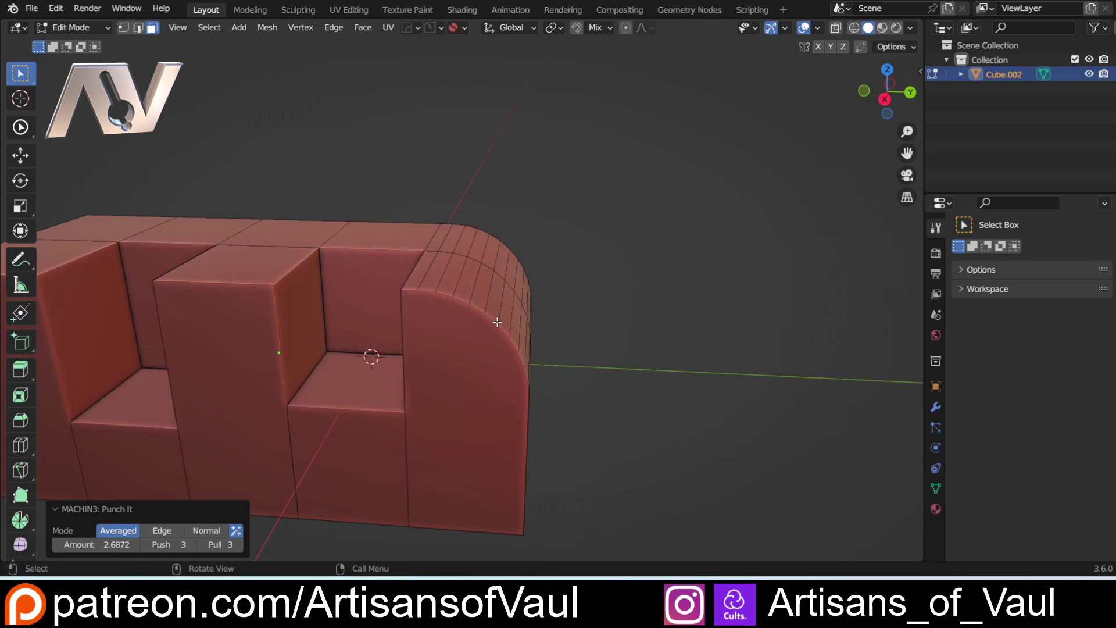
pyautogui.press('Tab')
# Step: In face mode, Punch It the rounded-corner face in Edge mode at about 3
pyautogui.click(555, 344)
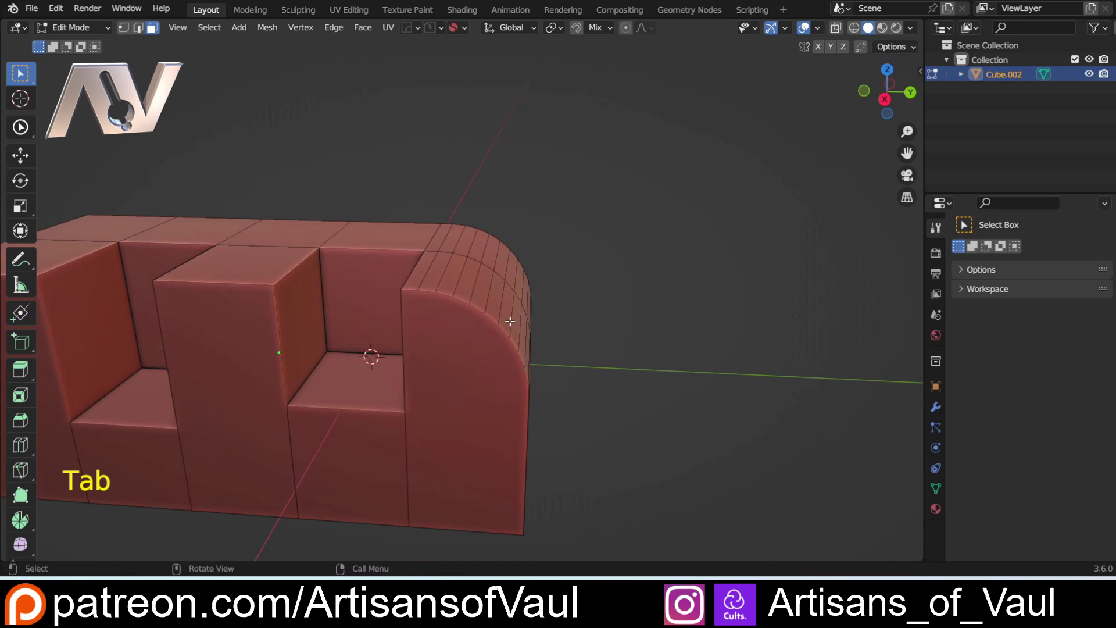
pyautogui.click(505, 320)
pyautogui.moveTo(505, 320); pyautogui.dragTo(508, 374, button='middle')
pyautogui.hotkey('alt', 'e')
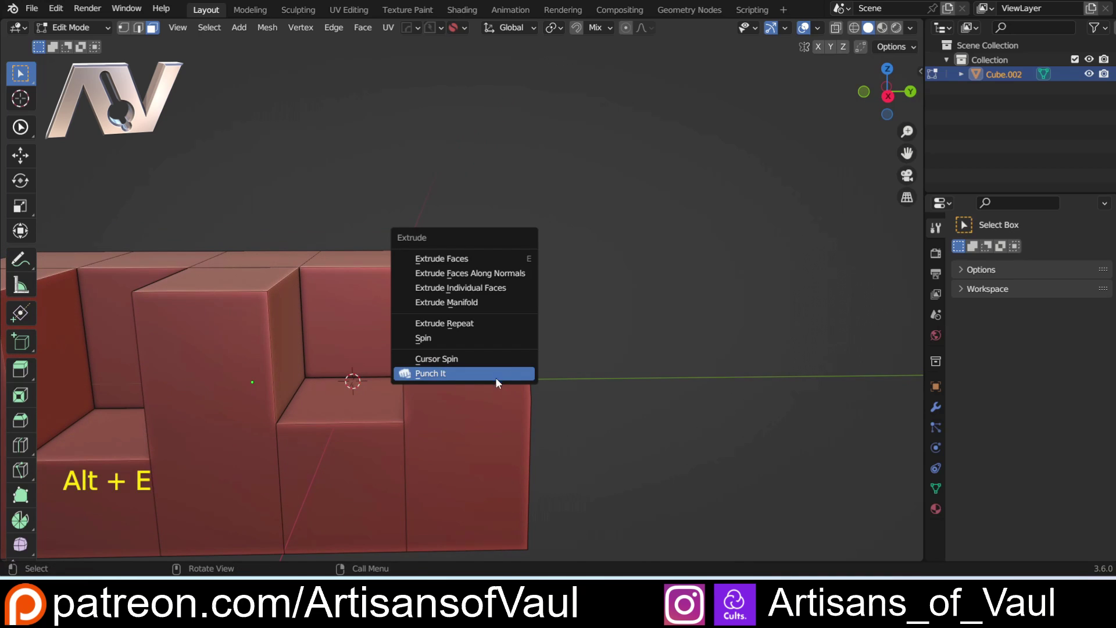
pyautogui.click(494, 375)
pyautogui.press('e')
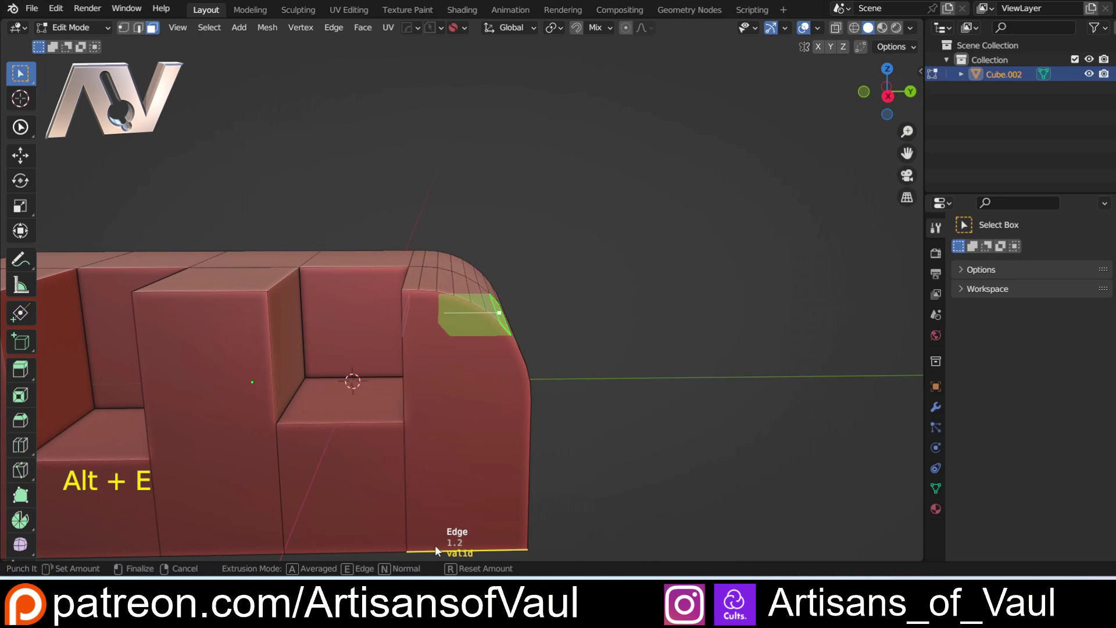
pyautogui.click(348, 522)
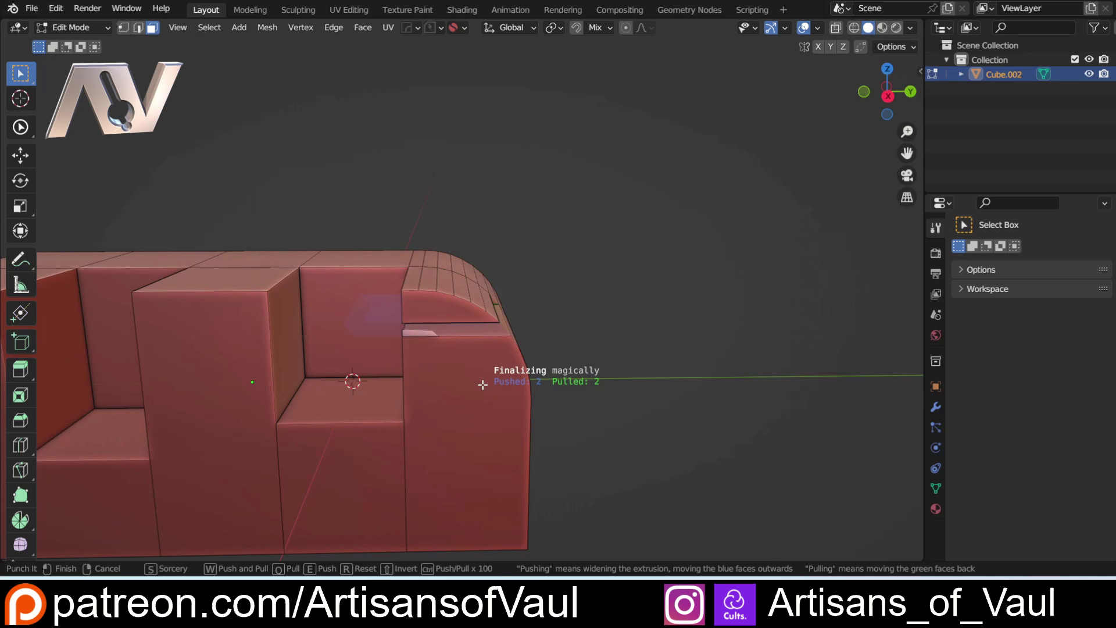